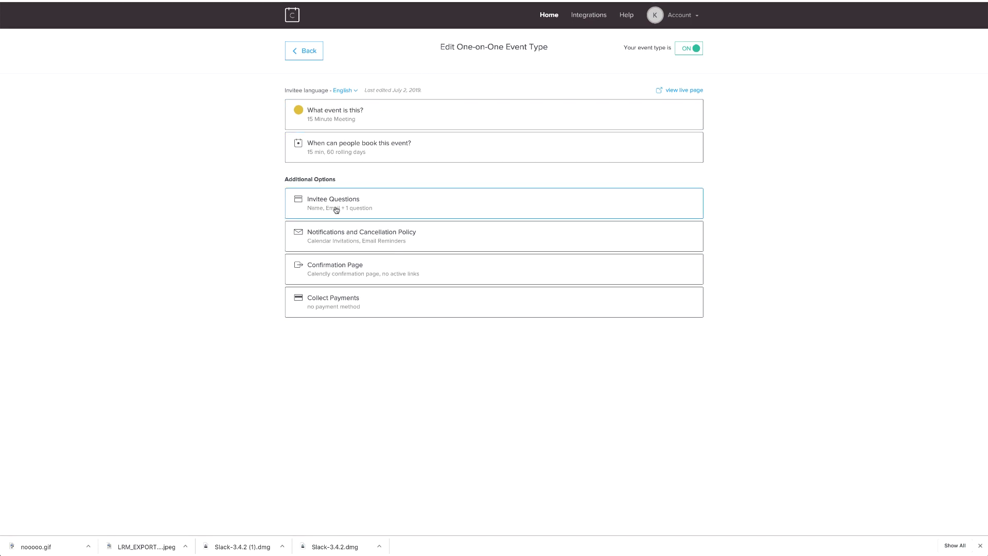
# Open the invitee questions of the 15 Minute Meeting event type
pyautogui.click(379, 206)
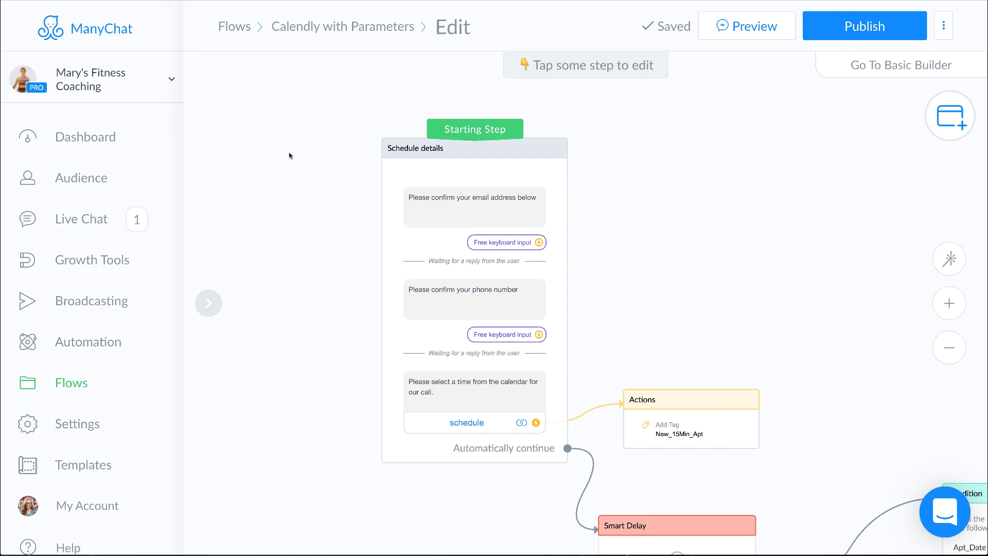
# Open the Schedule details step in ManyChat and review the email question's reply settings and the custom field that stores its response
pyautogui.scroll(3, 286, 155)
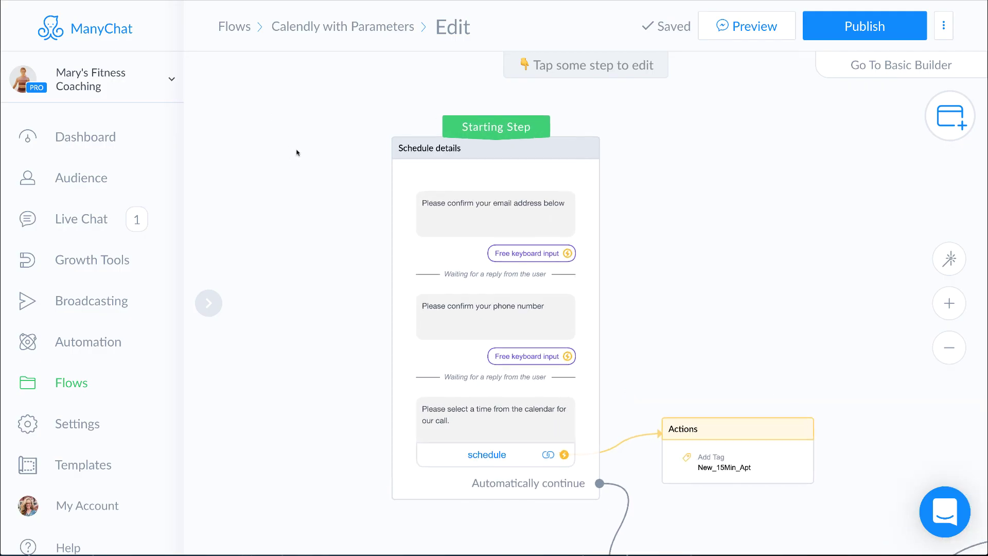
pyautogui.scroll(-2, 392, 206)
pyautogui.click(451, 180)
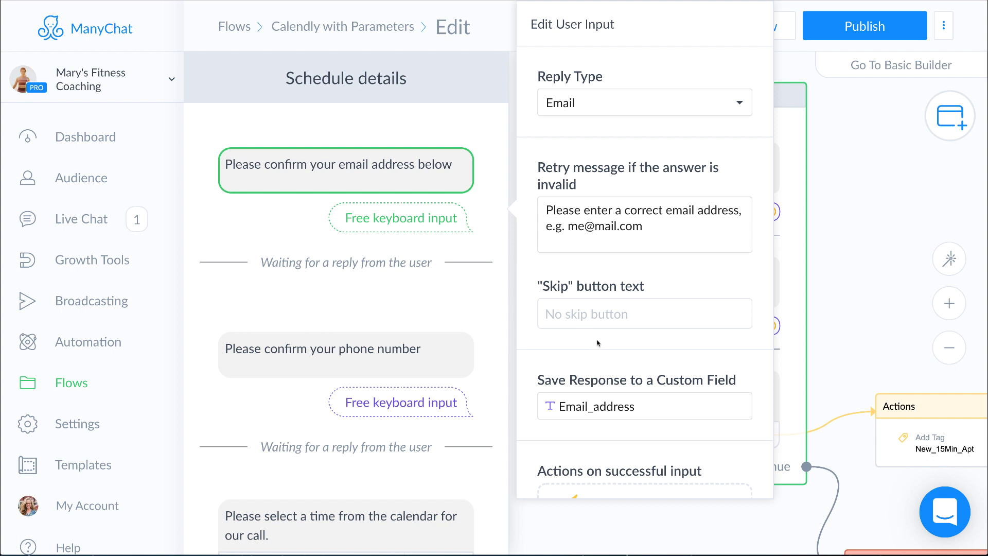
pyautogui.scroll(-2, 653, 388)
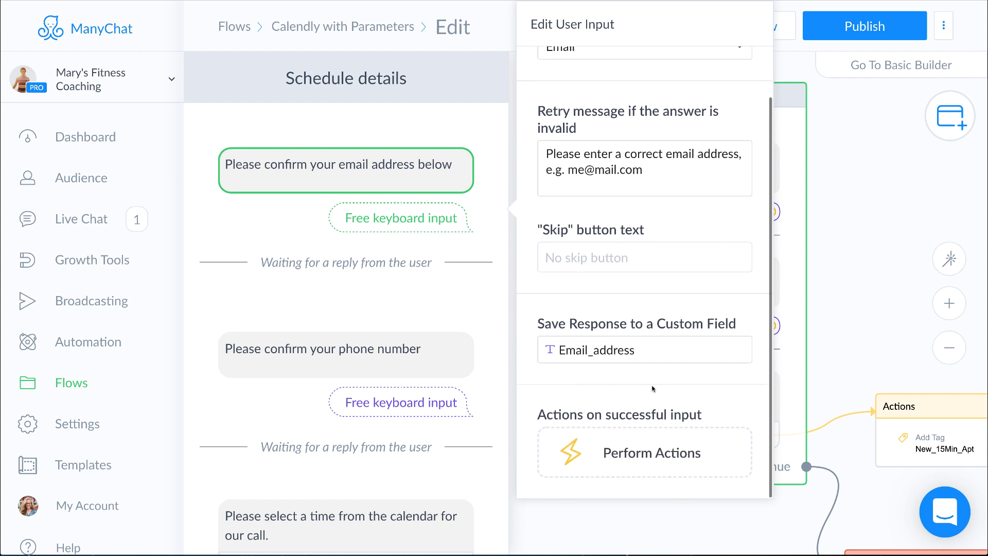
pyautogui.click(648, 353)
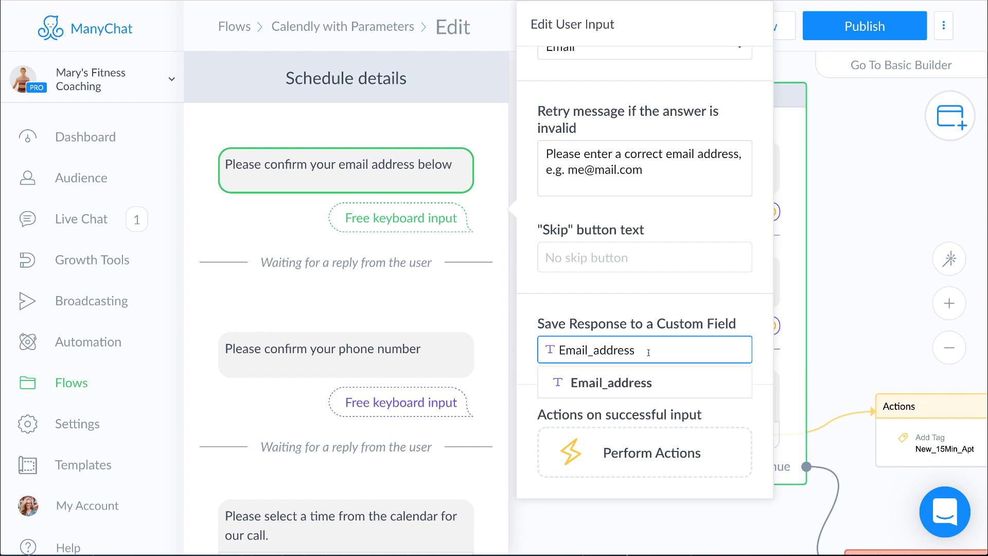
pyautogui.click(727, 296)
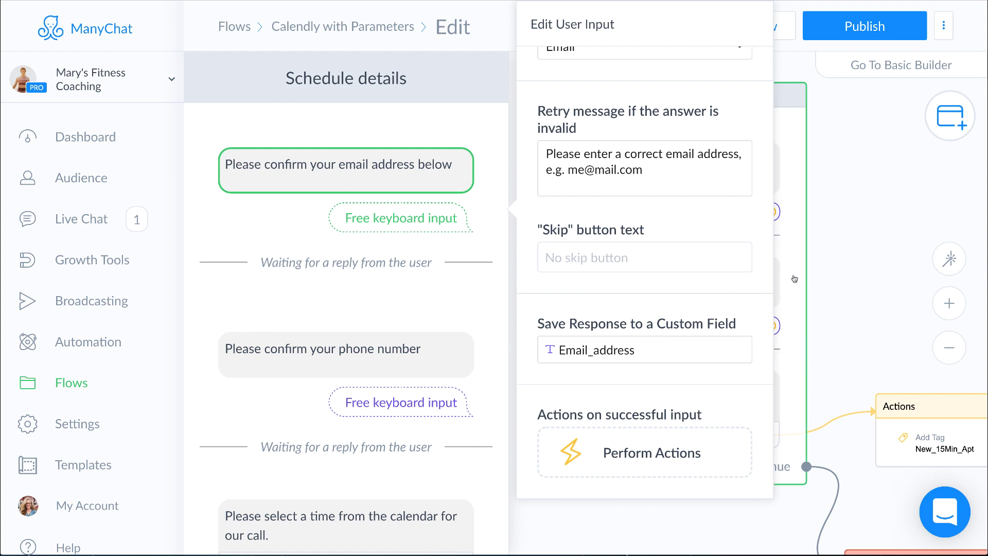
# Open the phone number question, choose Phone as its reply type, and check the custom field that stores the response
pyautogui.click(291, 359)
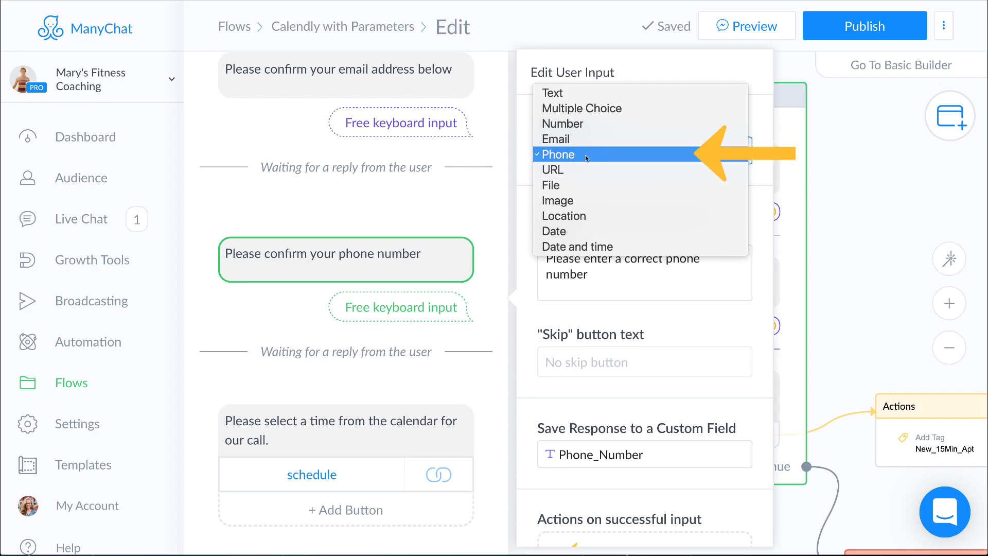
pyautogui.click(586, 157)
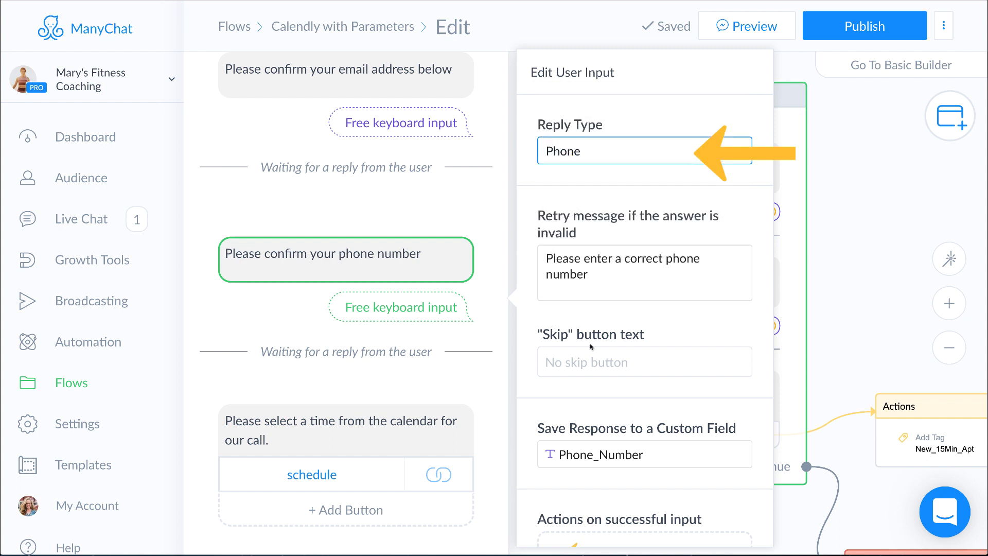
pyautogui.scroll(-2, 596, 331)
pyautogui.click(581, 307)
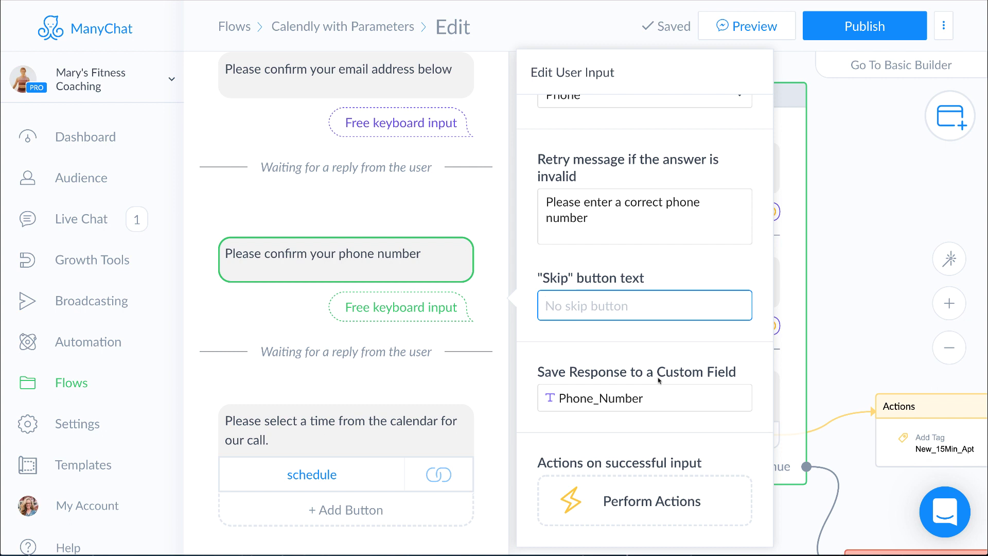
pyautogui.click(678, 396)
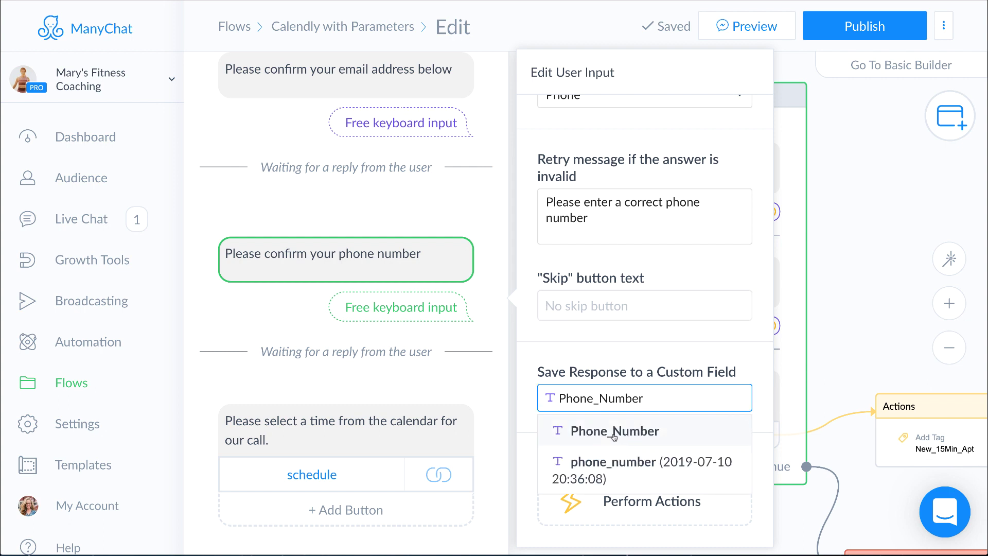
pyautogui.click(534, 395)
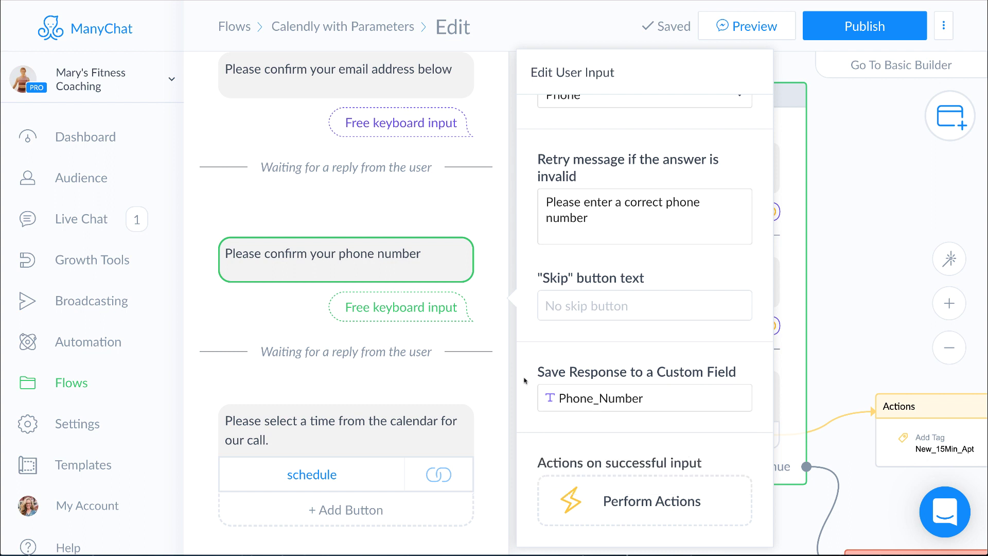
# Open the settings of the schedule button below the calendar message to view its website address
pyautogui.scroll(-3, 371, 383)
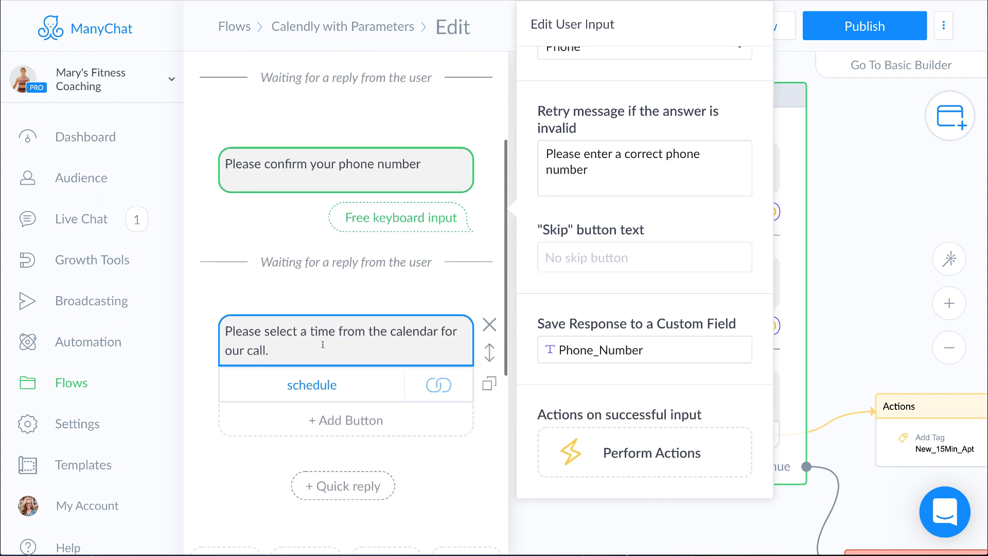
pyautogui.click(323, 344)
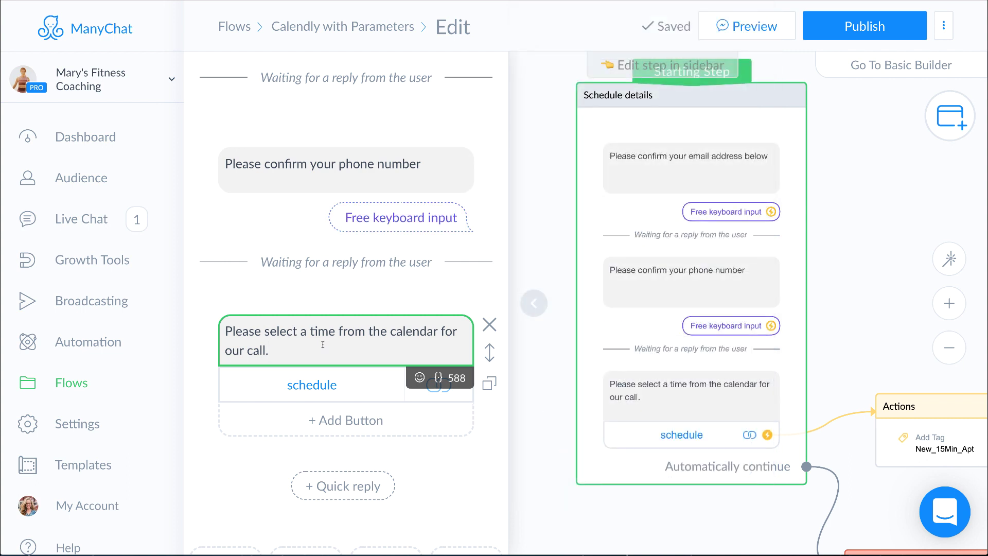
pyautogui.scroll(-2, 323, 345)
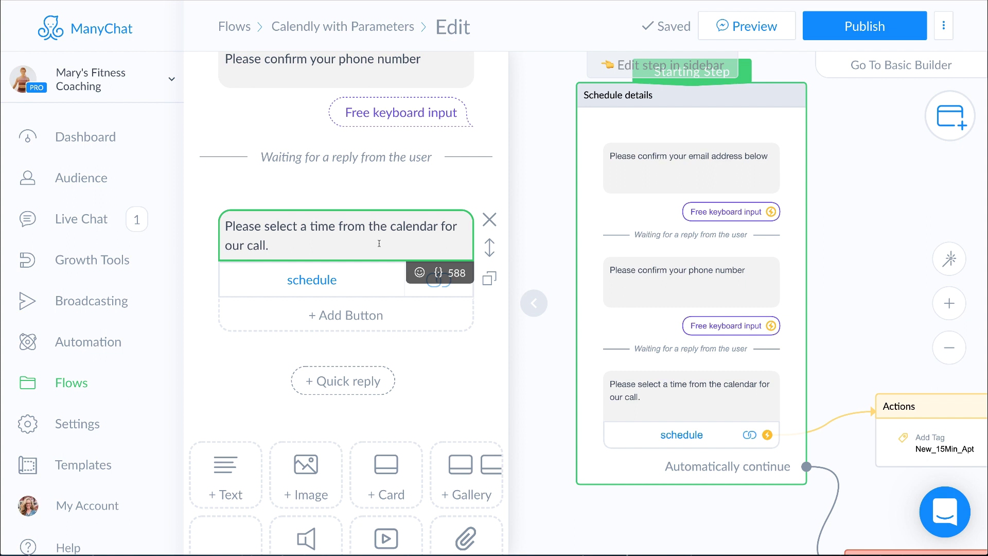
pyautogui.click(350, 282)
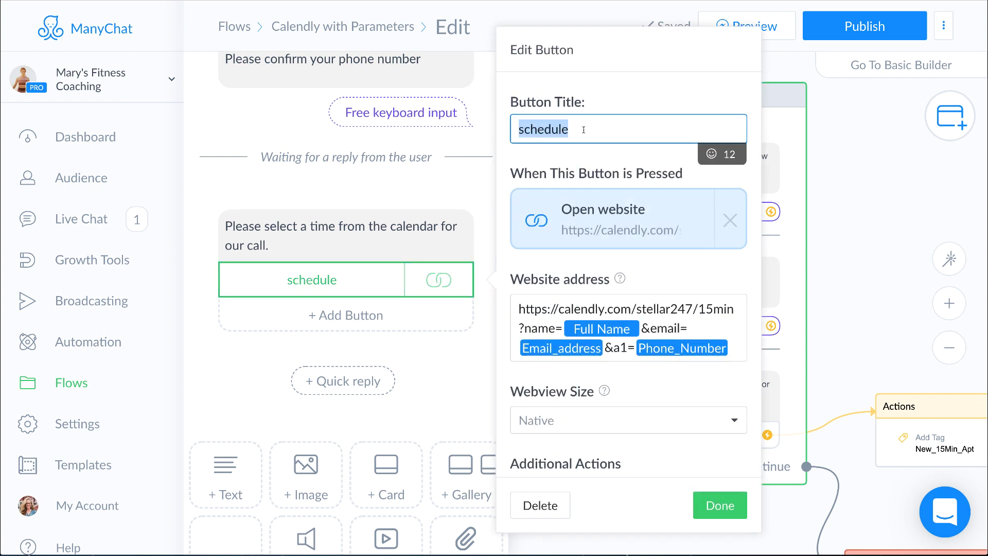
pyautogui.scroll(-1, 587, 288)
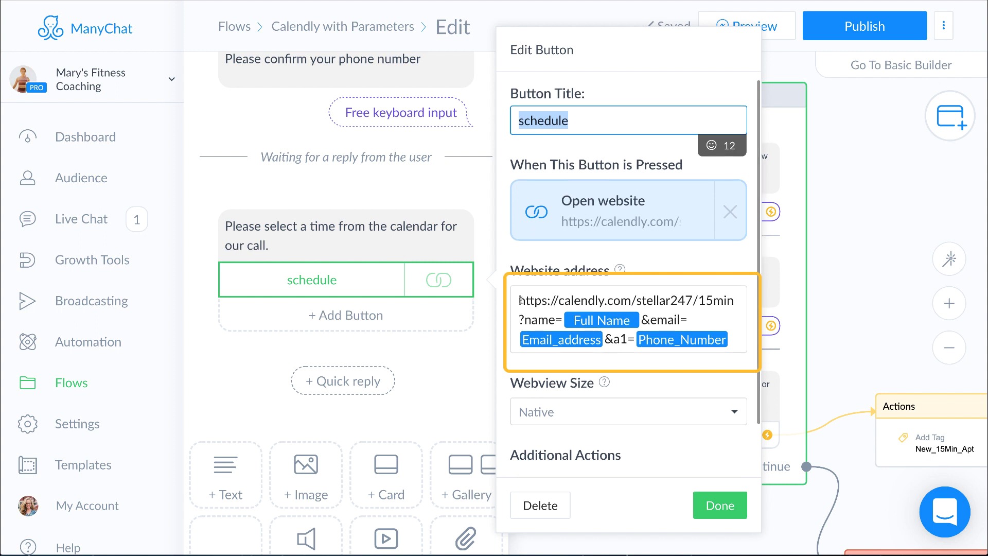
# Examine the base Calendly link and the name parameter in the button's website address, including the variables available for the name
pyautogui.tripleClick(699, 311)
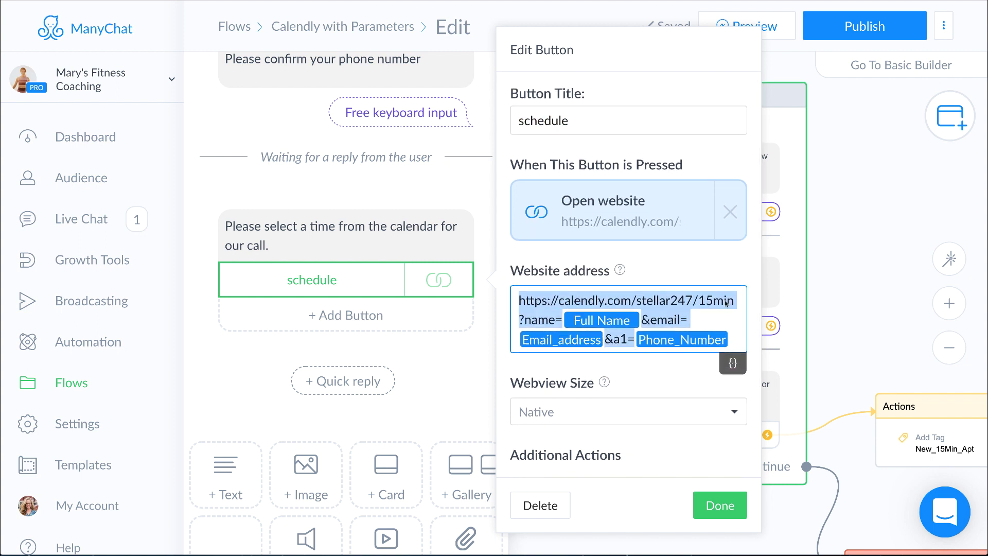
pyautogui.click(718, 284)
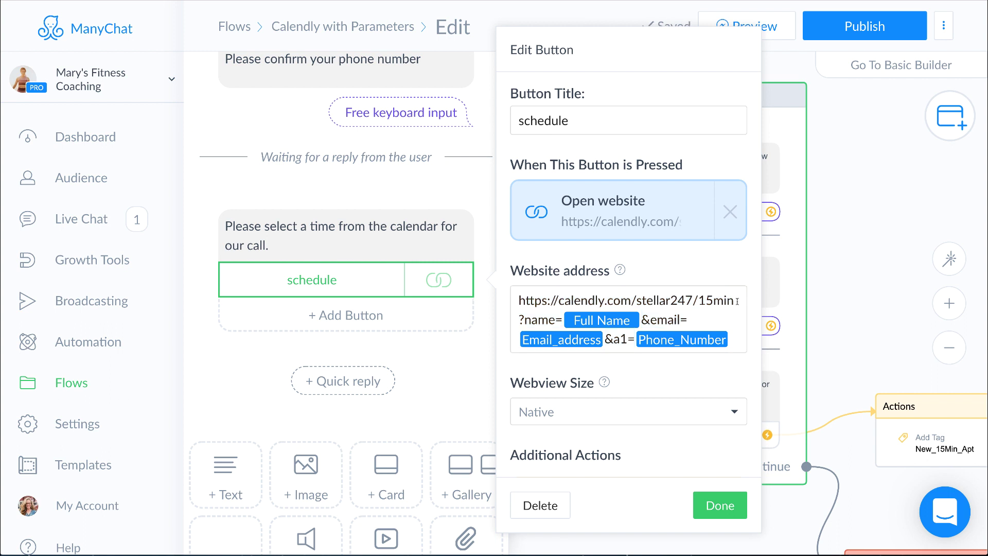
pyautogui.moveTo(738, 302); pyautogui.dragTo(513, 306)
pyautogui.moveTo(520, 319); pyautogui.dragTo(562, 320)
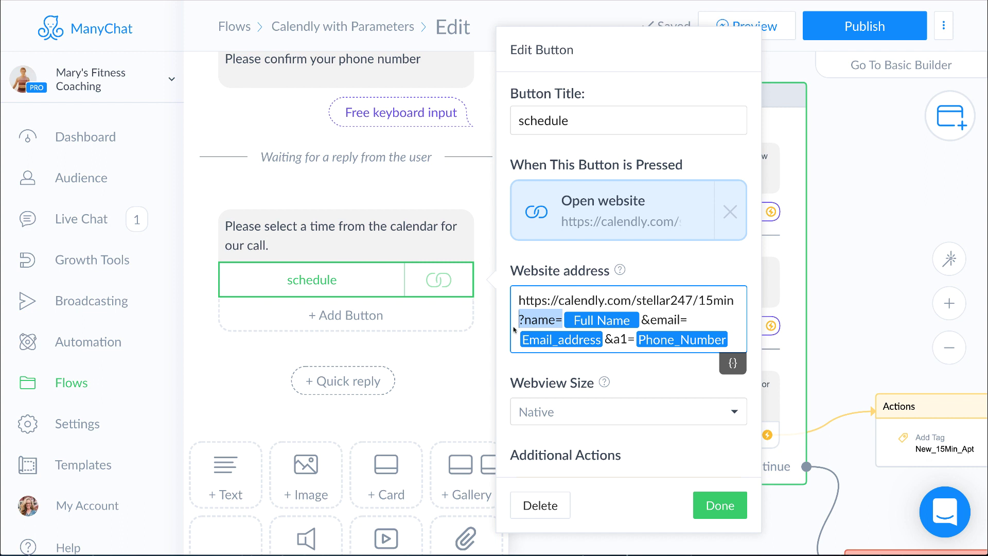
pyautogui.click(733, 363)
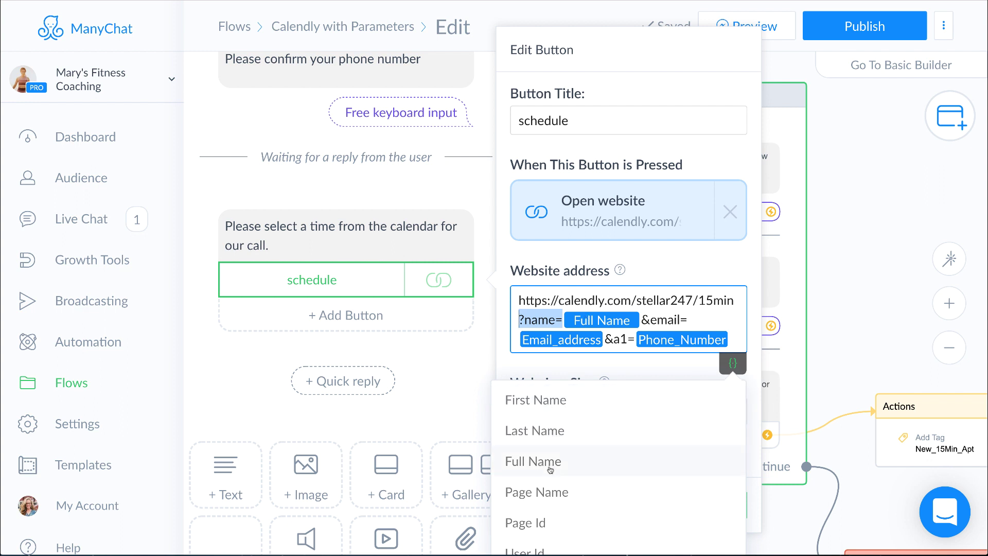
pyautogui.click(646, 317)
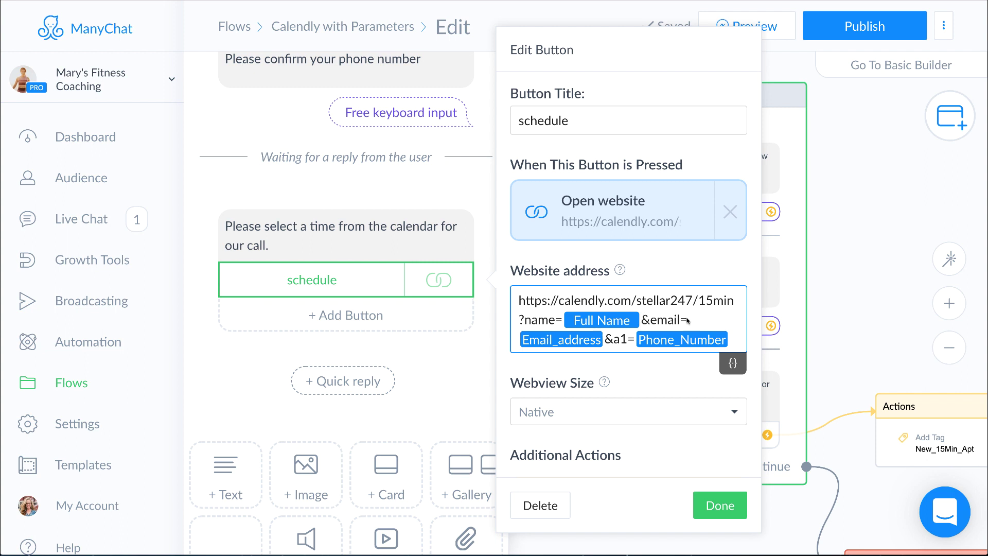
# Inspect the variable behind the email parameter and look through the available variables for the email and phone custom fields
pyautogui.click(561, 340)
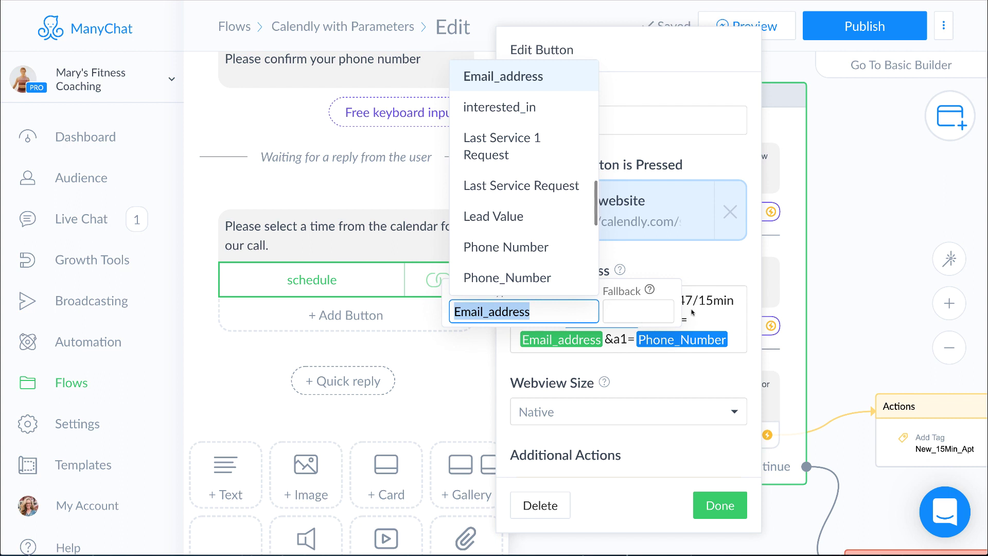
pyautogui.click(676, 321)
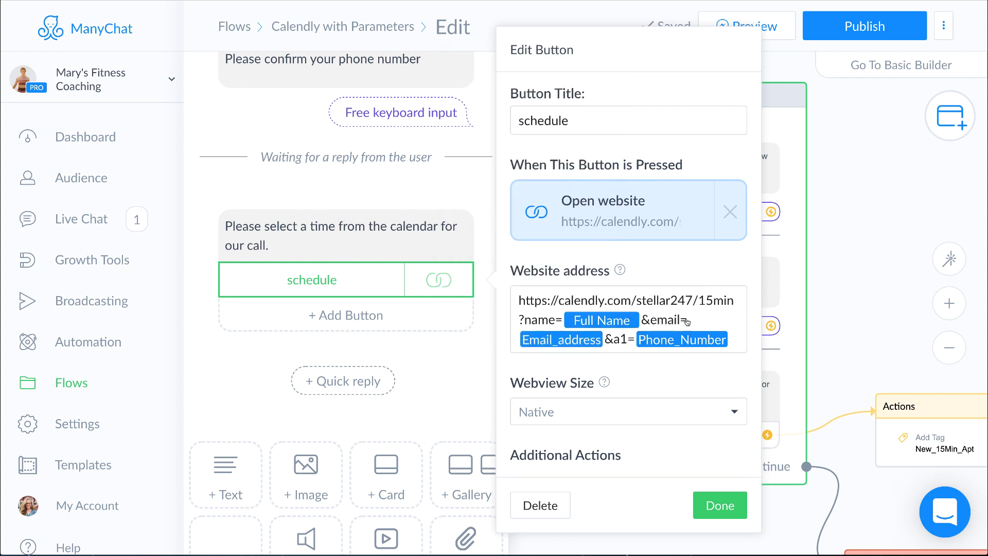
pyautogui.click(611, 338)
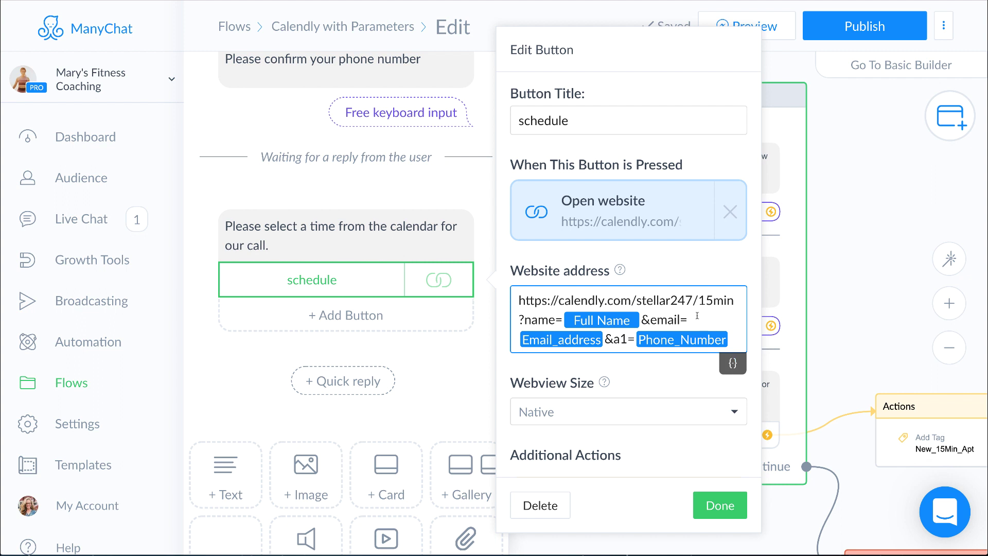
pyautogui.click(733, 363)
pyautogui.scroll(-3, 639, 404)
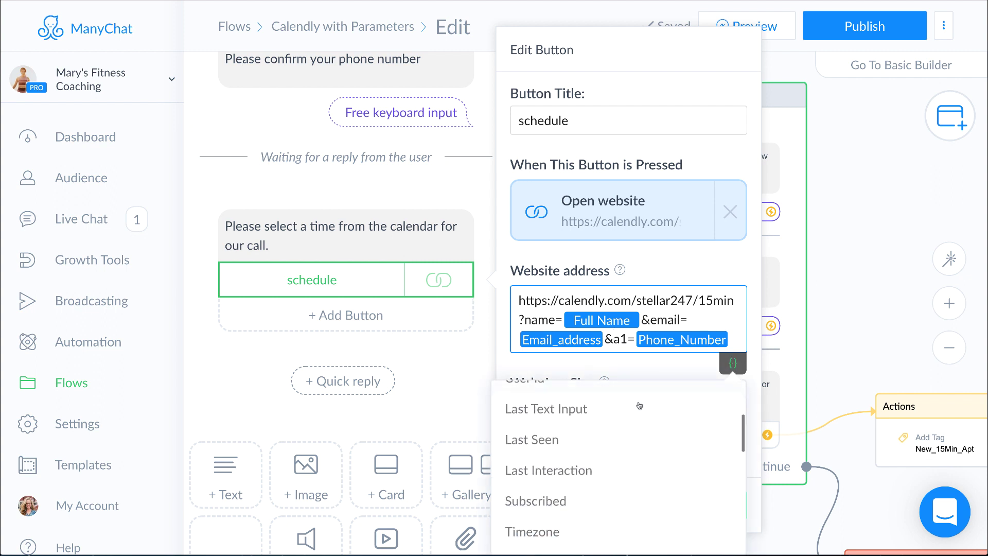
pyautogui.scroll(-10, 640, 406)
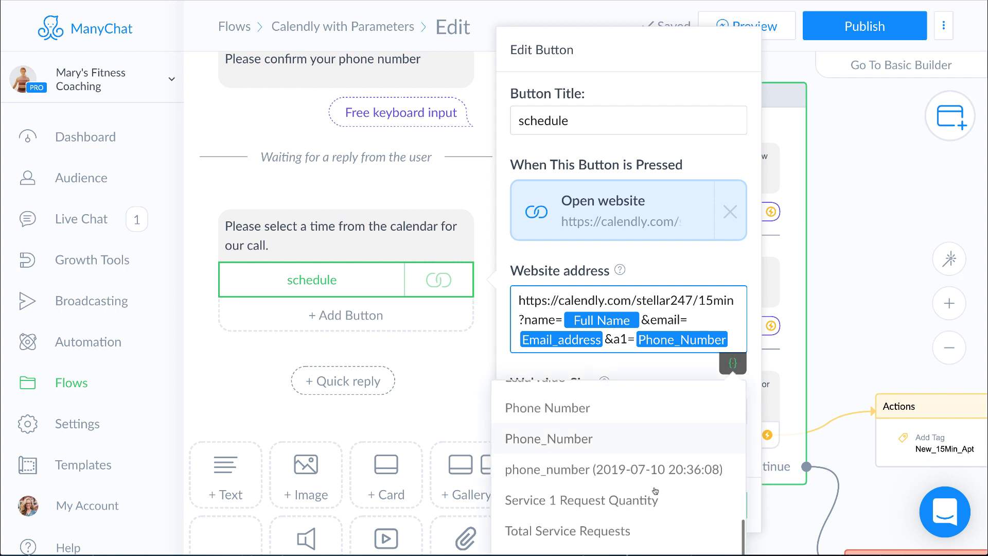
pyautogui.scroll(-2, 655, 491)
pyautogui.scroll(5, 592, 443)
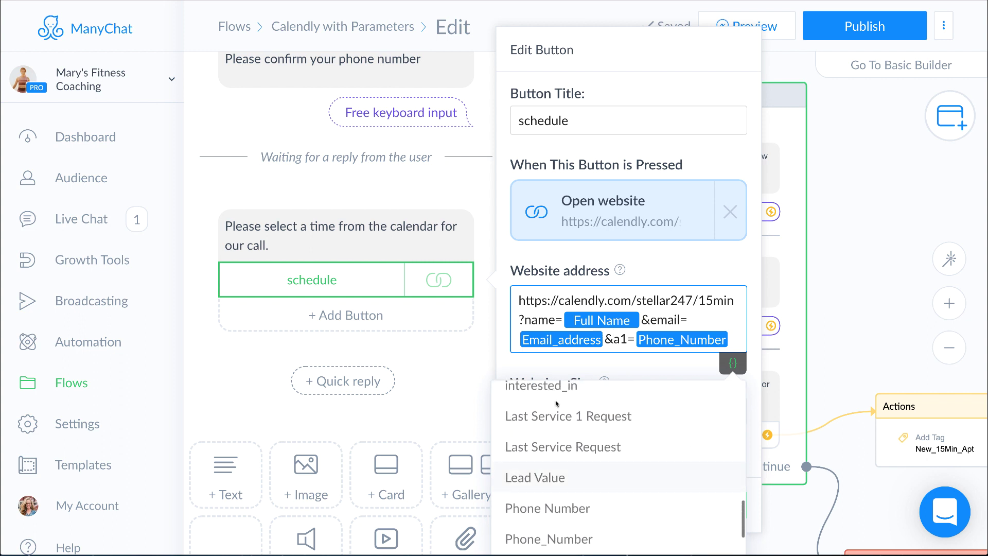
# Examine the a1 parameter in the website address and the variables that can be inserted for the phone number
pyautogui.click(620, 340)
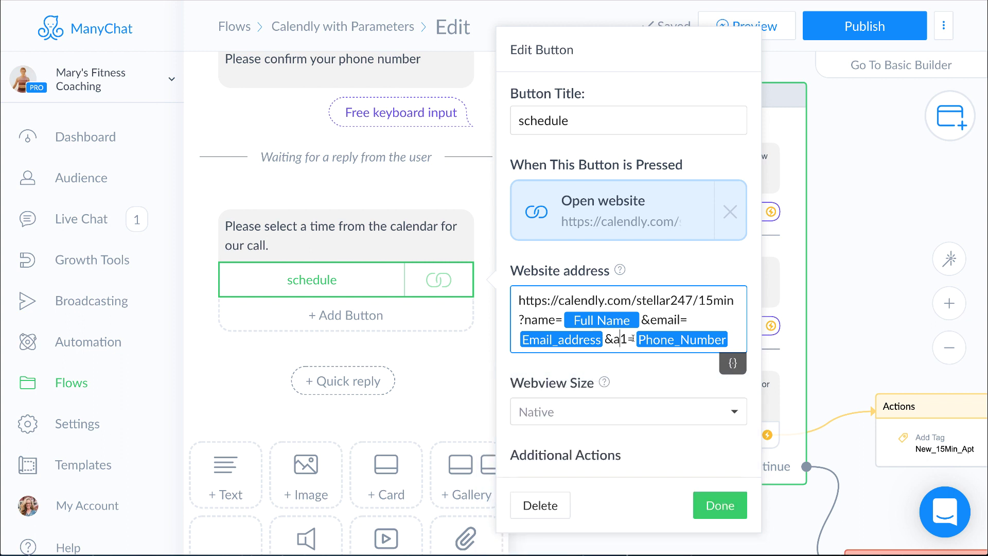
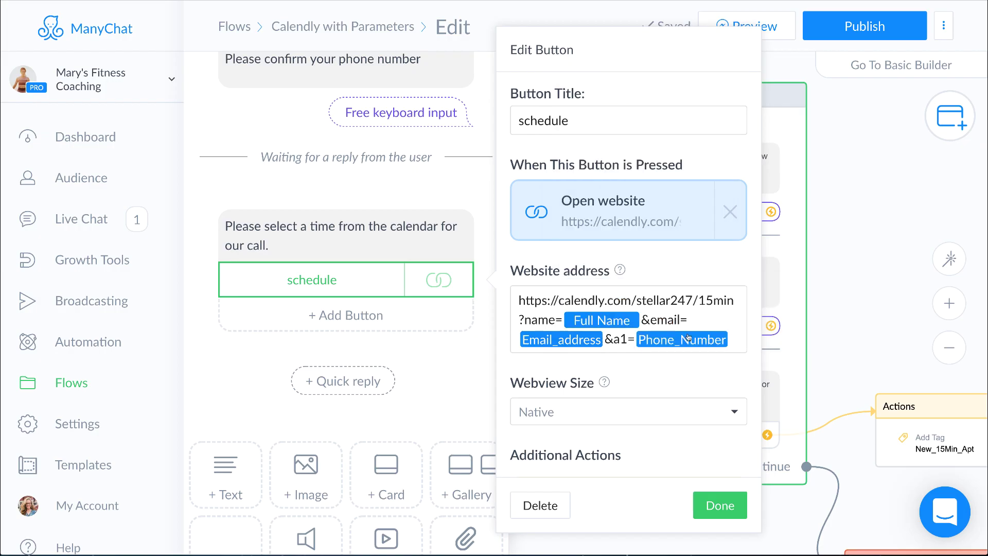
pyautogui.click(732, 344)
pyautogui.click(733, 364)
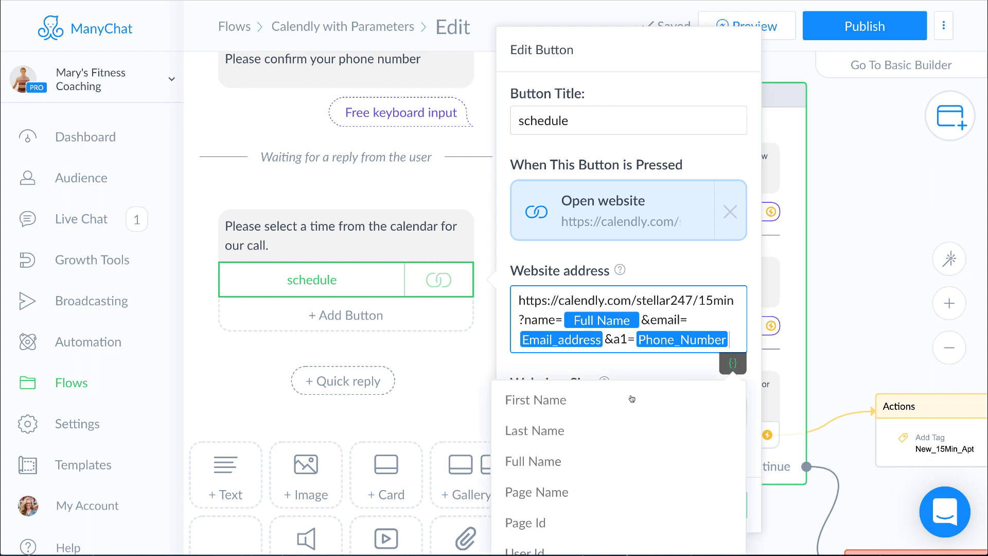
pyautogui.click(737, 321)
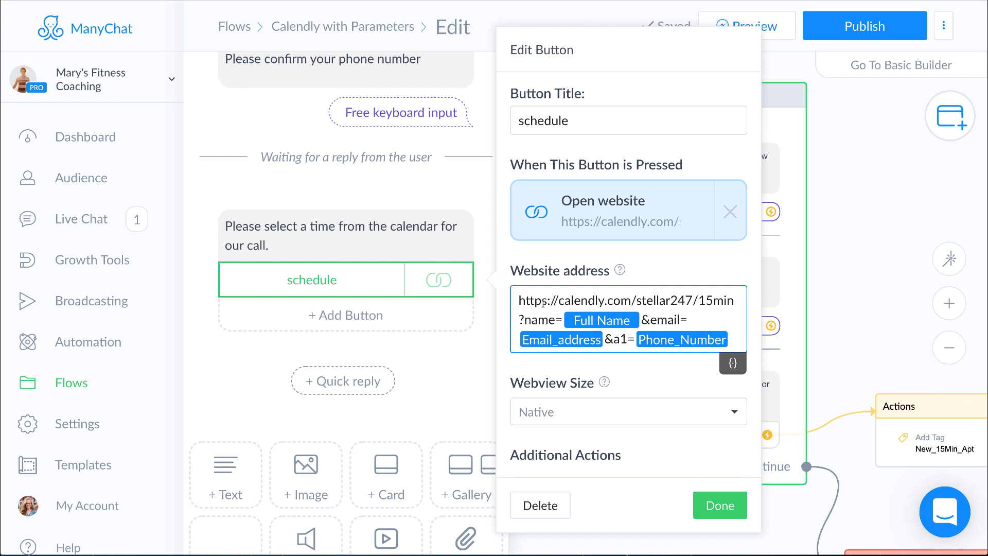
# Recheck the base Calendly link, confirm the schedule button's settings, and return to the flow canvas
pyautogui.moveTo(735, 300); pyautogui.dragTo(518, 300)
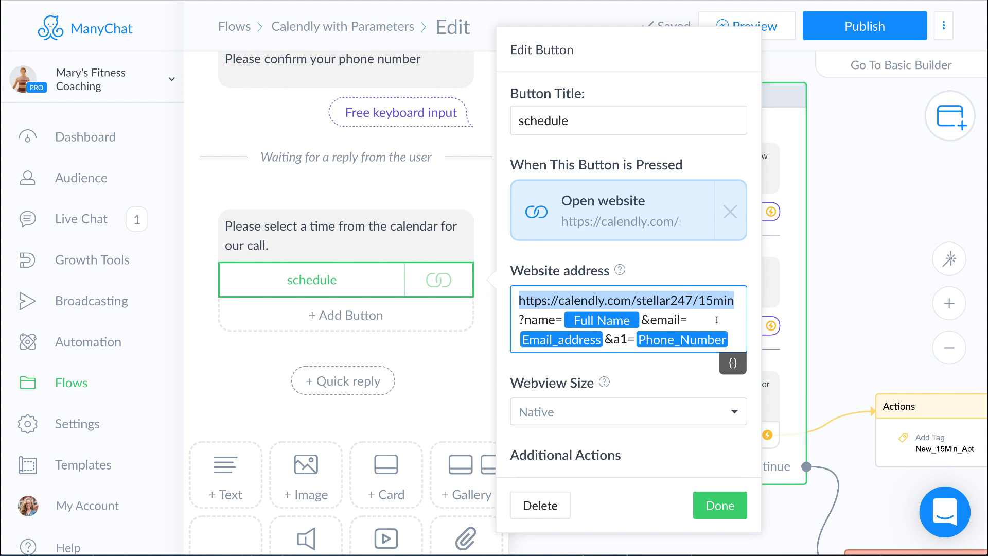
pyautogui.click(720, 300)
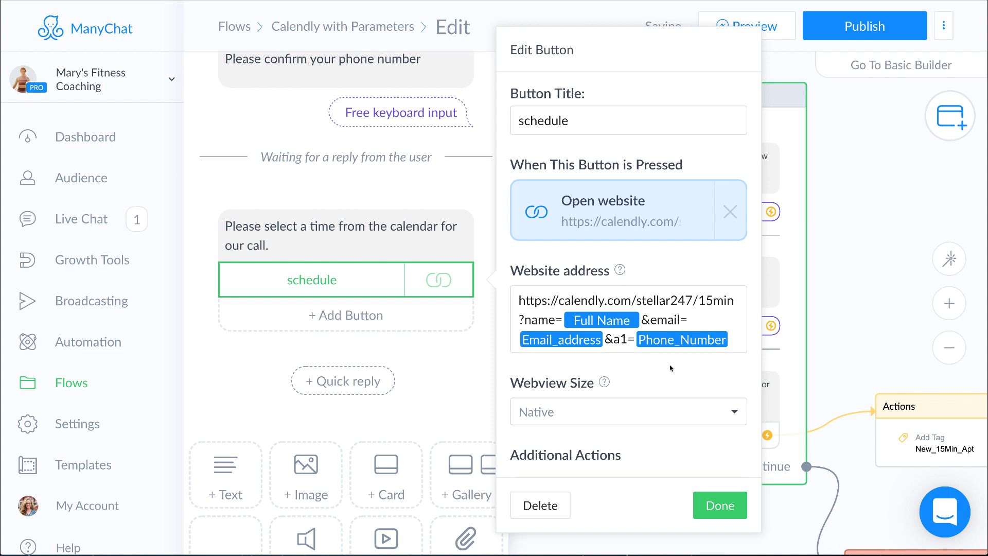
pyautogui.click(720, 505)
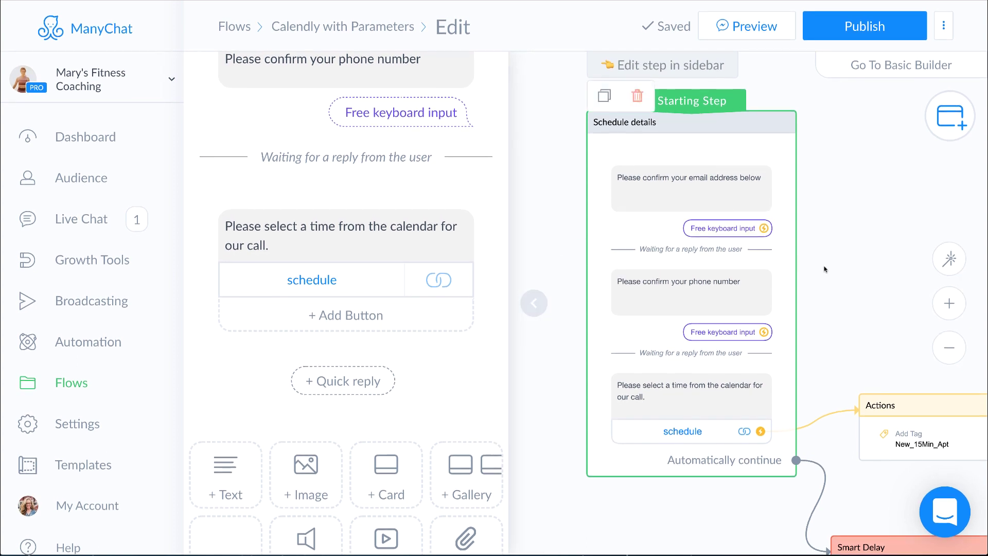
pyautogui.moveTo(825, 267); pyautogui.dragTo(721, 236)
pyautogui.click(557, 458)
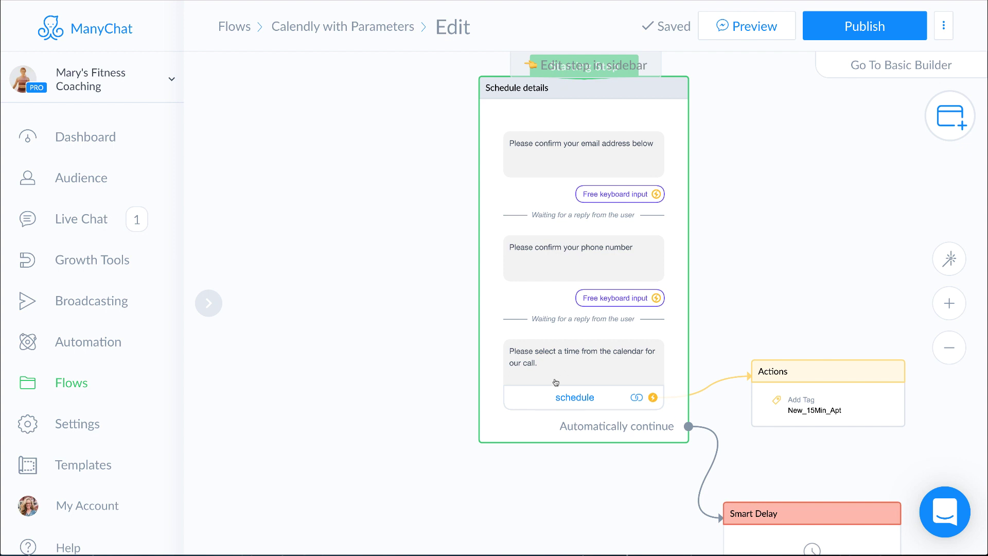
# Review the flow through the smart delay, and open the bot's custom user fields in the settings to view the appointment fields
pyautogui.moveTo(672, 495); pyautogui.dragTo(608, 440)
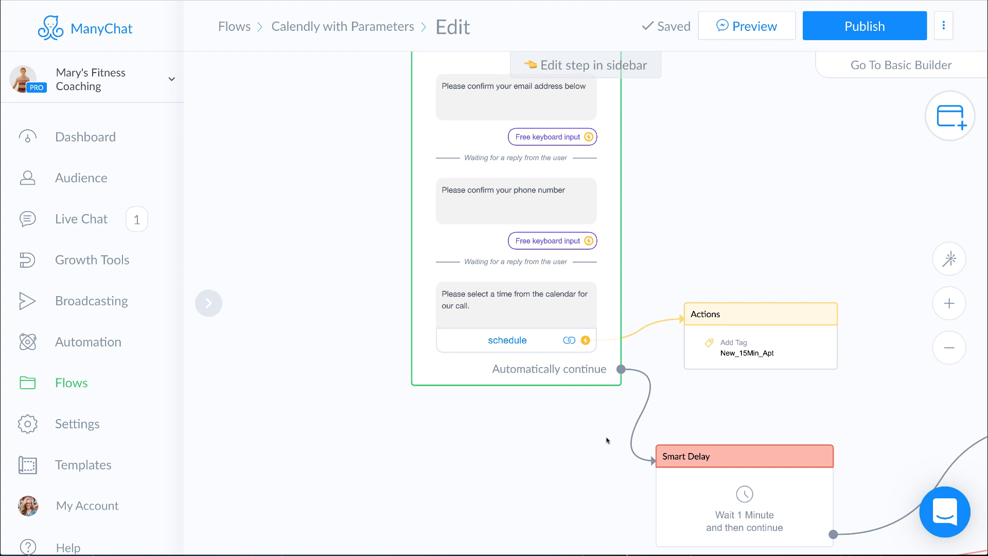
pyautogui.moveTo(578, 444); pyautogui.dragTo(427, 403)
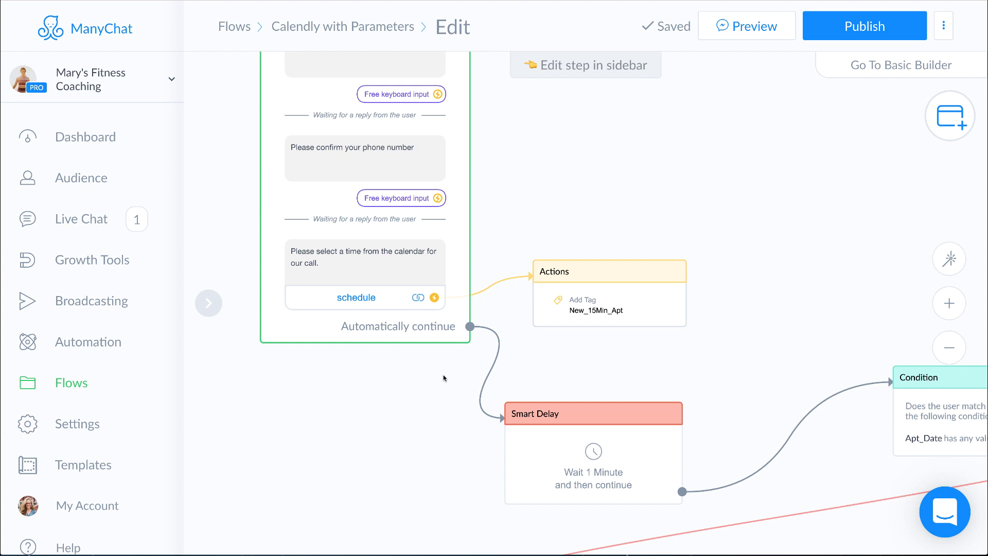
pyautogui.scroll(-1, 89, 367)
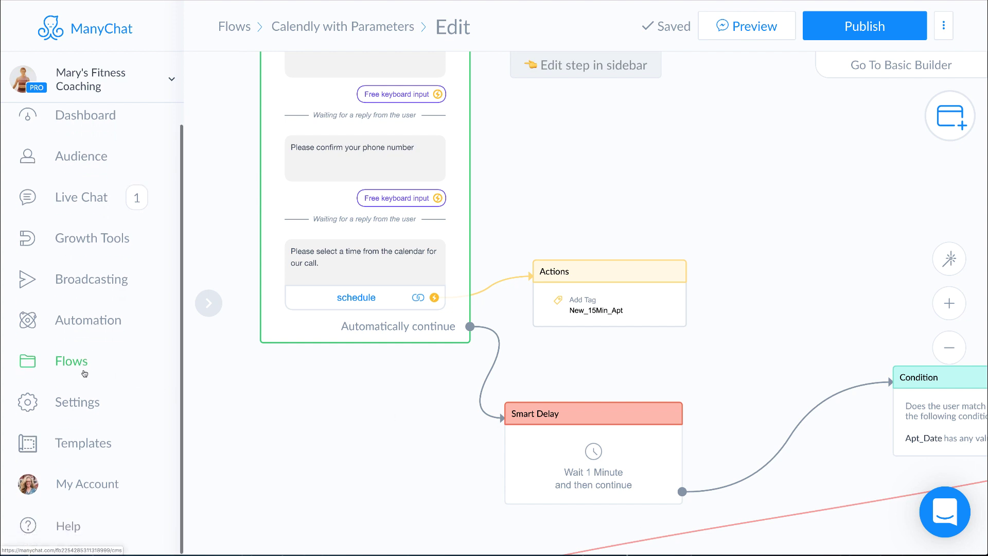
pyautogui.click(75, 404)
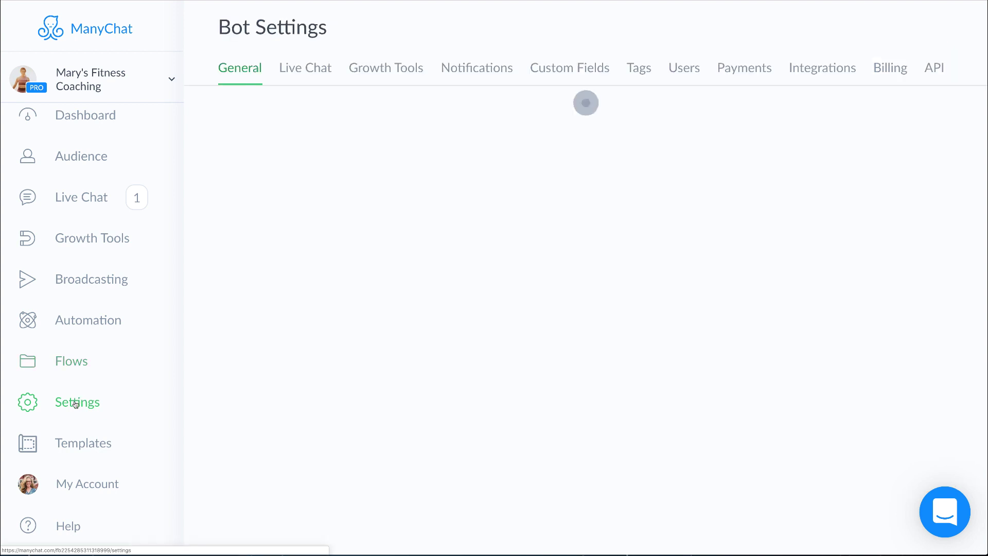
pyautogui.click(566, 74)
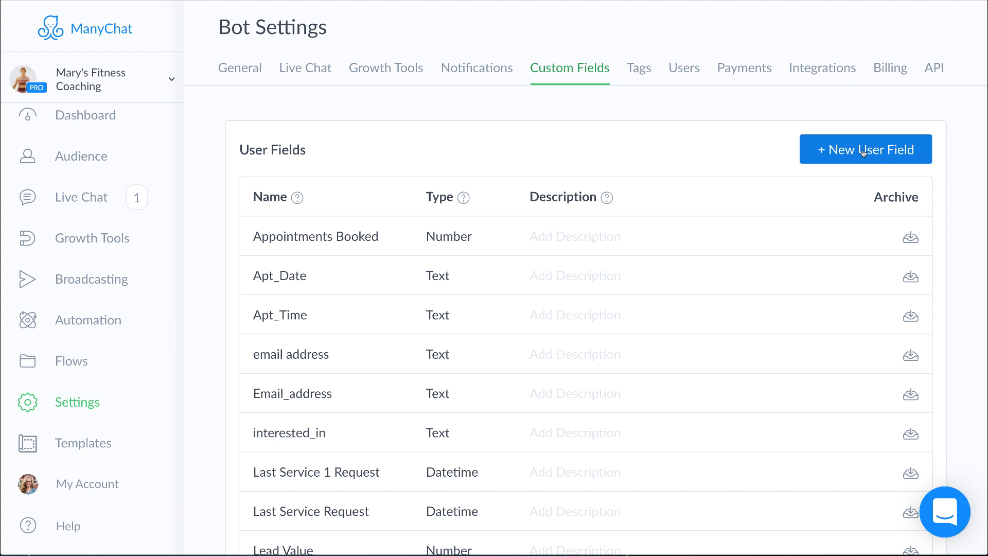
pyautogui.moveTo(307, 283)
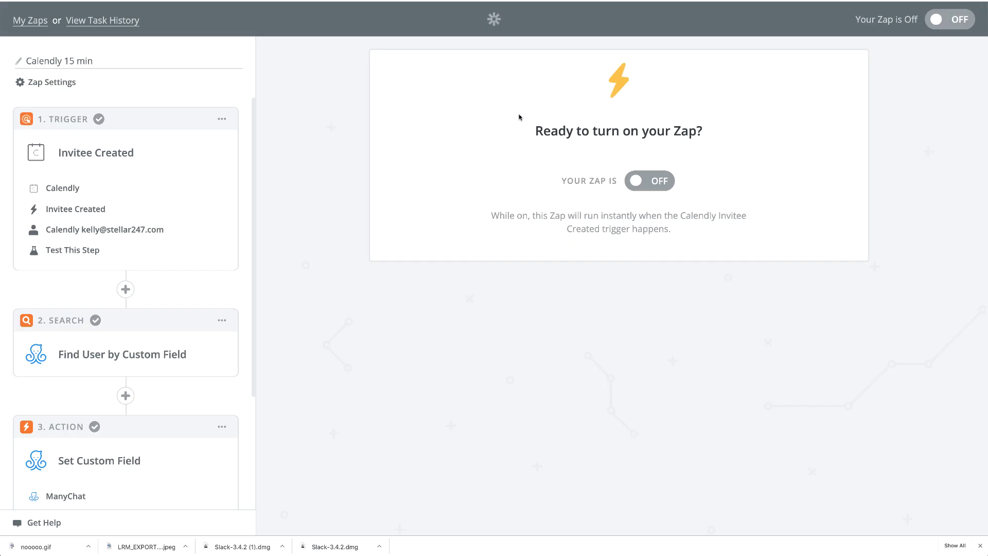
# Switch to Zapier, open the Calendly schedule zap, and set its trigger to Calendly's Invitee Created
pyautogui.click(36, 22)
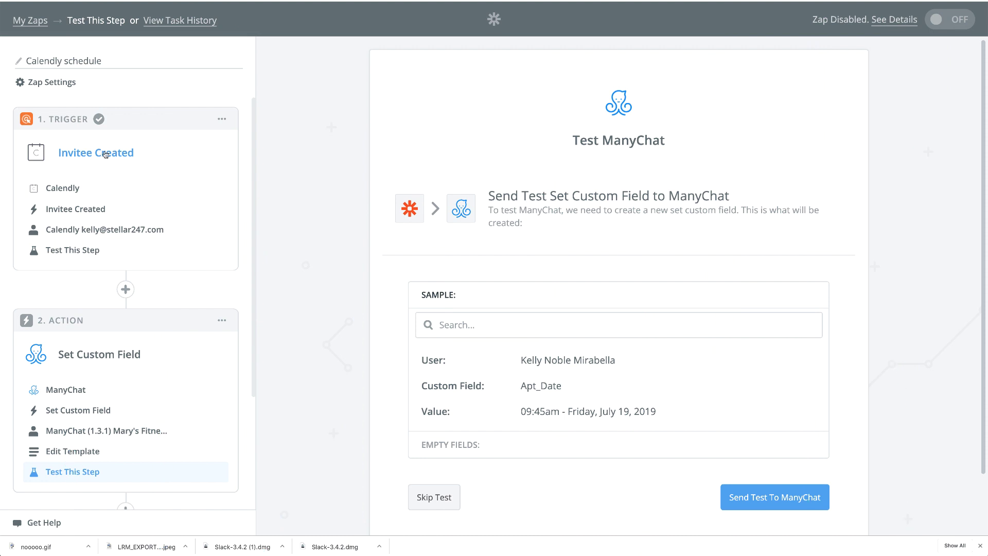
pyautogui.click(105, 155)
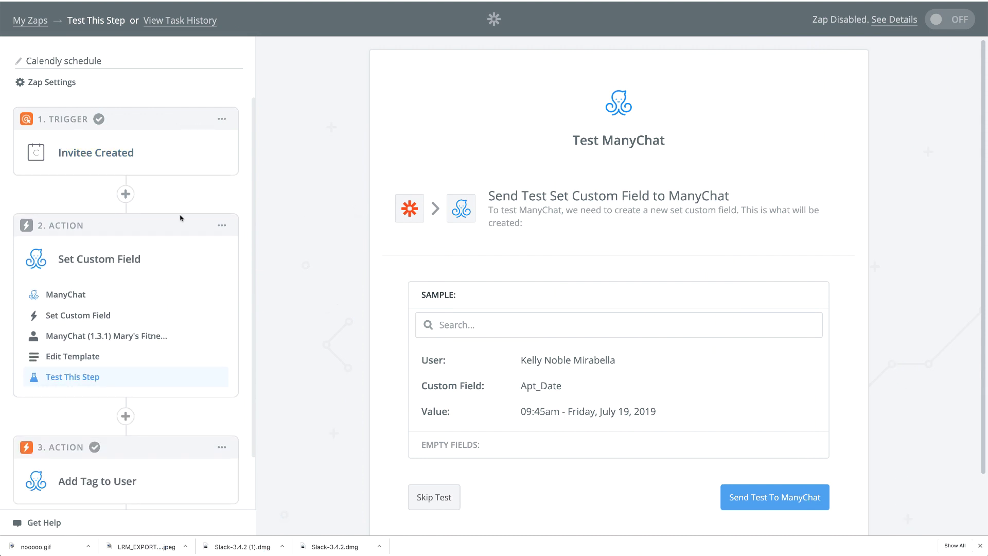
pyautogui.click(106, 154)
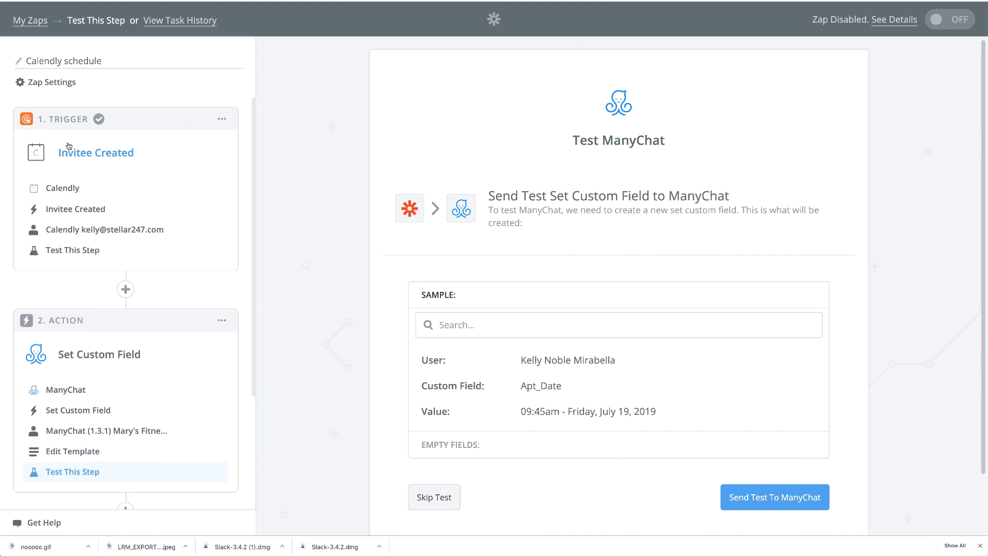
pyautogui.click(43, 190)
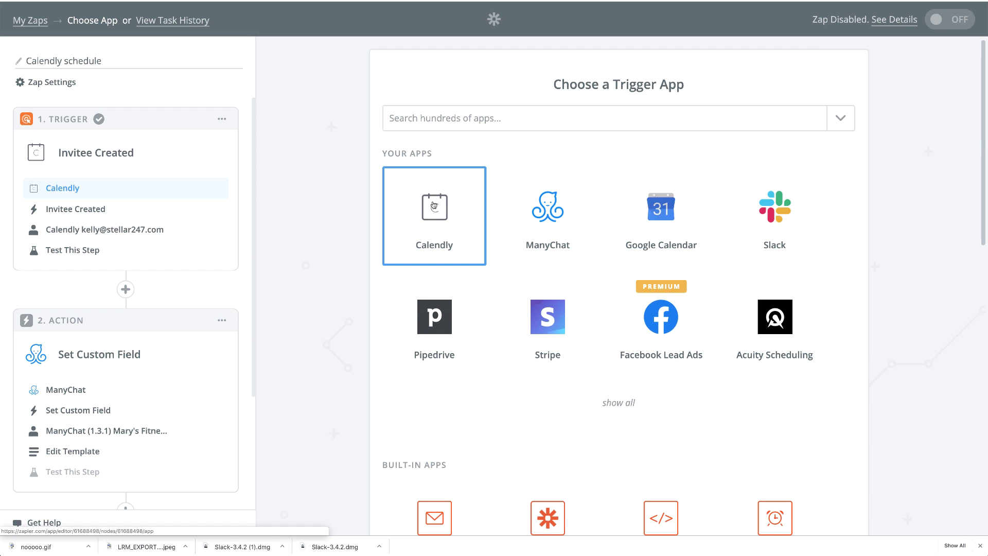
pyautogui.click(434, 205)
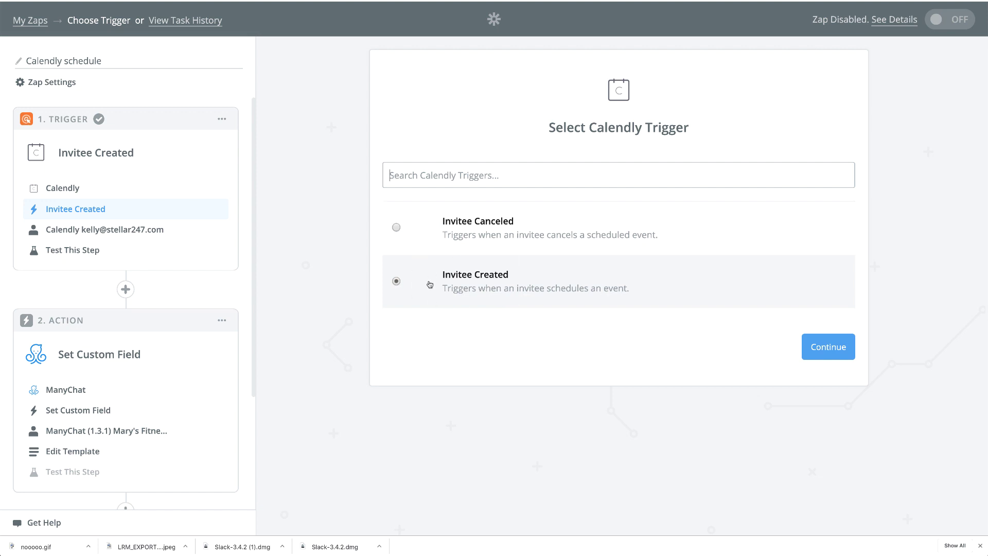
pyautogui.click(832, 354)
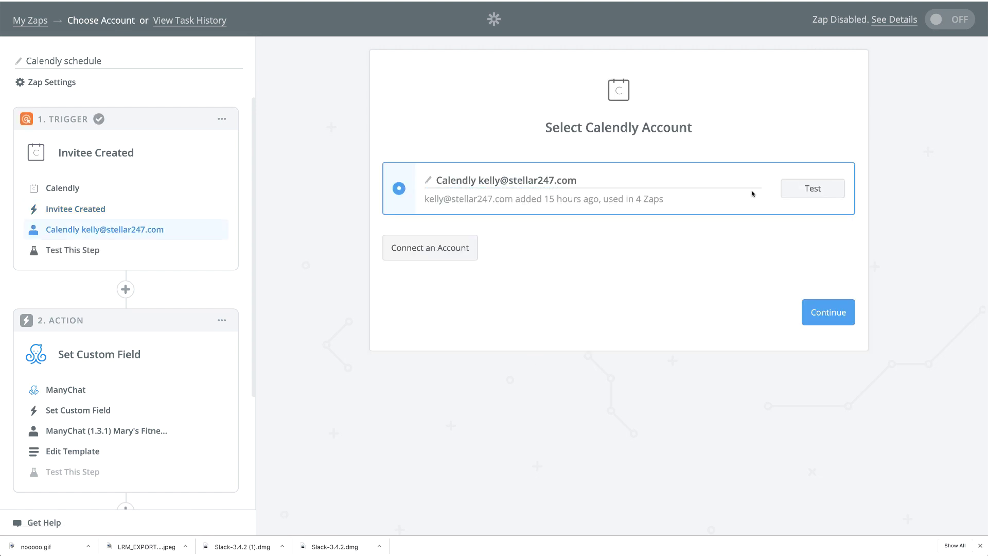
# Examine the request for connecting another Calendly account and where the API key is found on Calendly's Integrations page
pyautogui.click(434, 253)
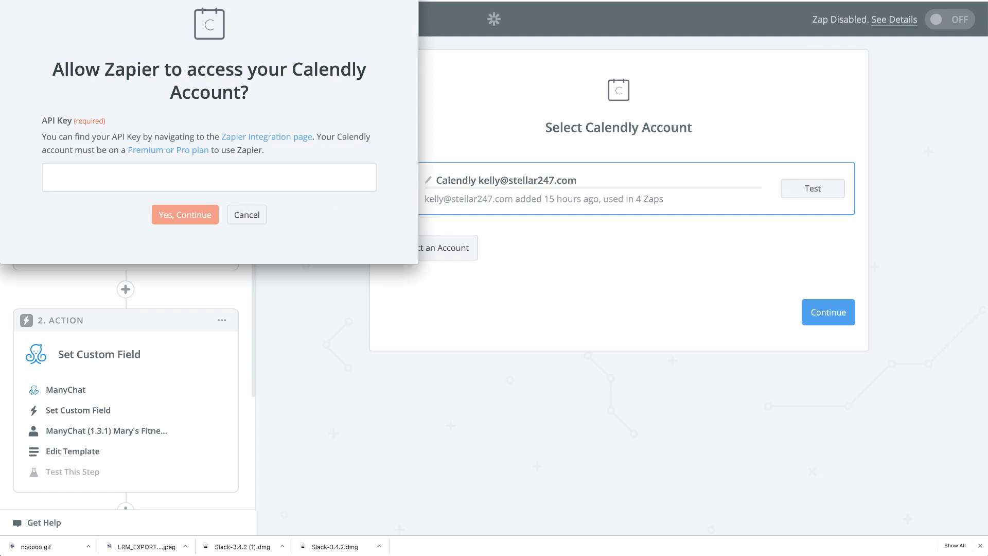
pyautogui.press('super+w')
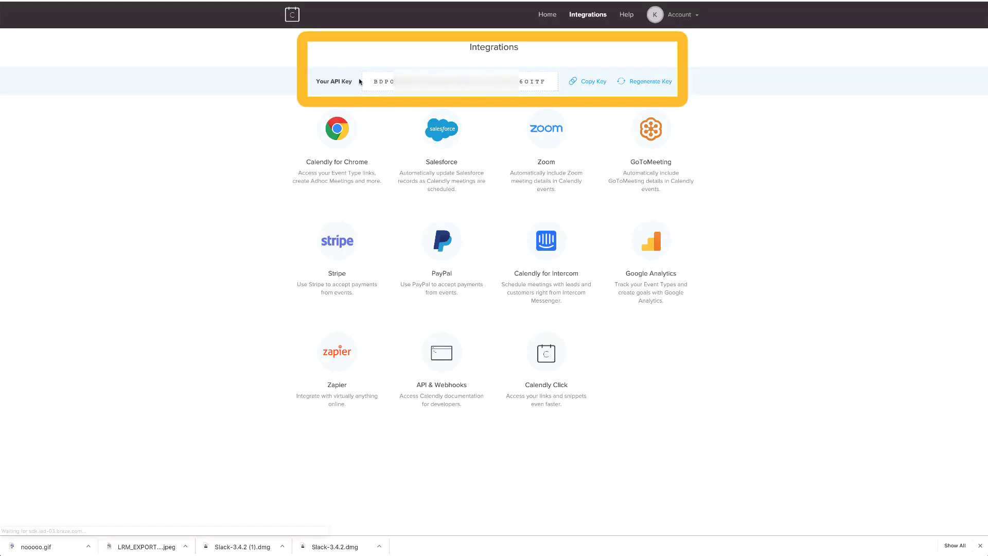
pyautogui.doubleClick(391, 82)
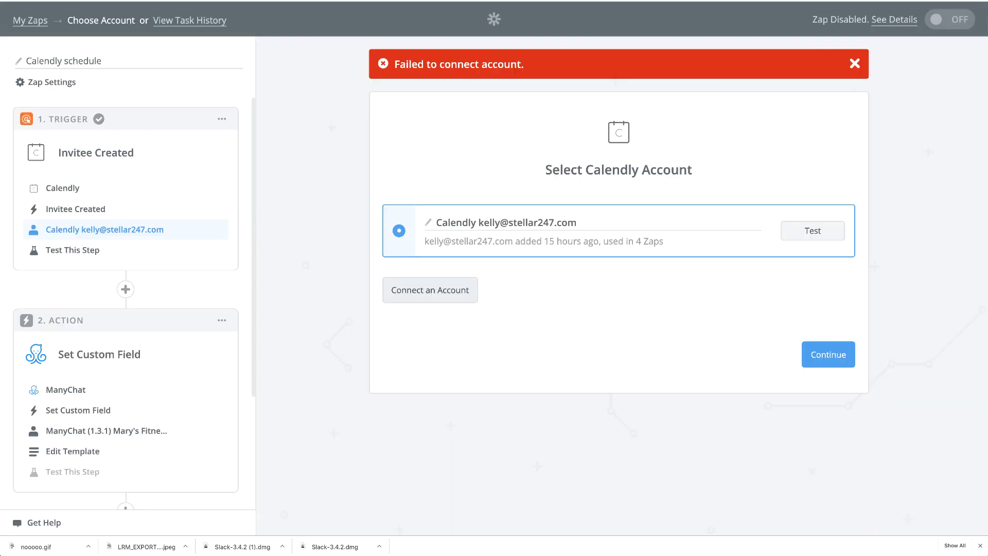
pyautogui.hotkey('ctrl', 'Up')
pyautogui.click(152, 64)
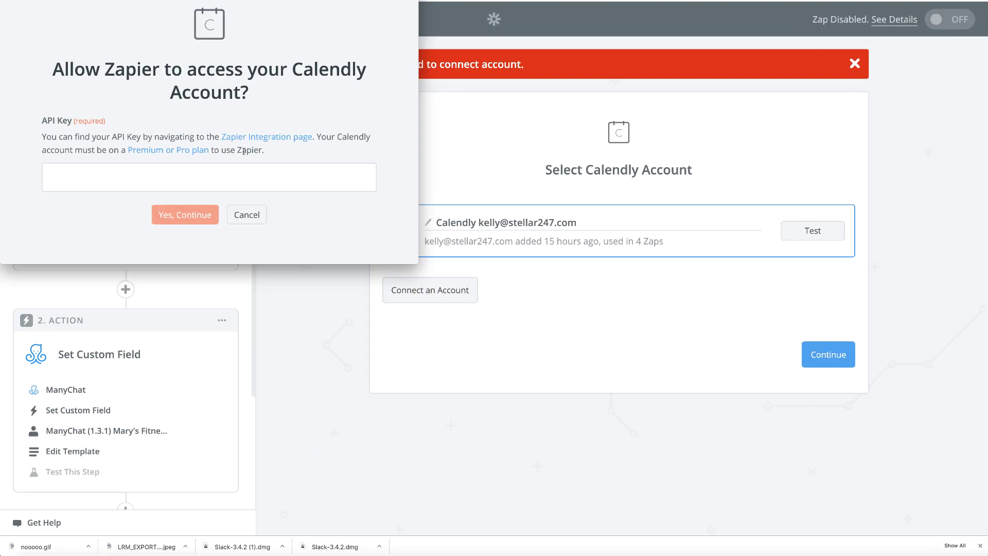
pyautogui.click(136, 104)
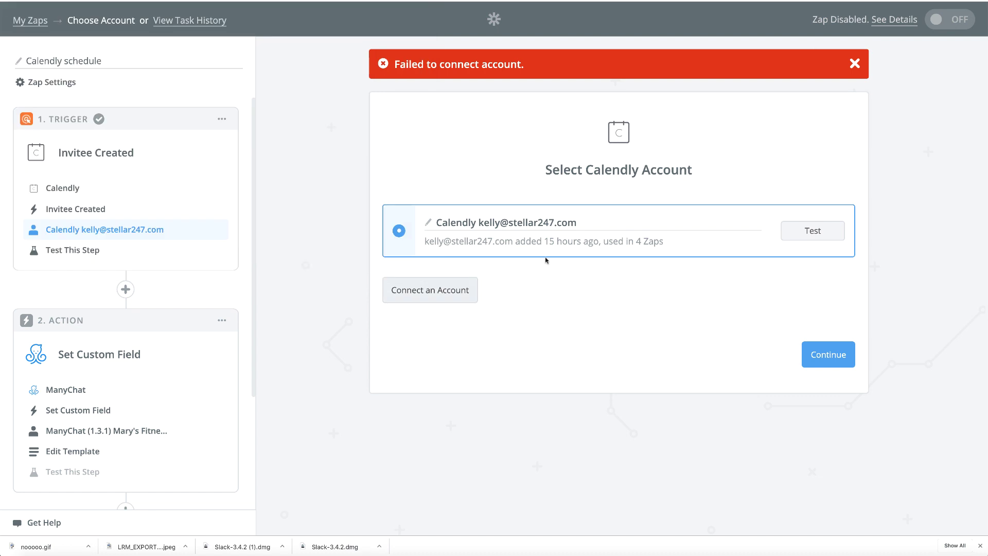
# Test the existing Calendly account, keep it for the trigger, and use the Invitee A sample
pyautogui.click(825, 232)
pyautogui.click(833, 362)
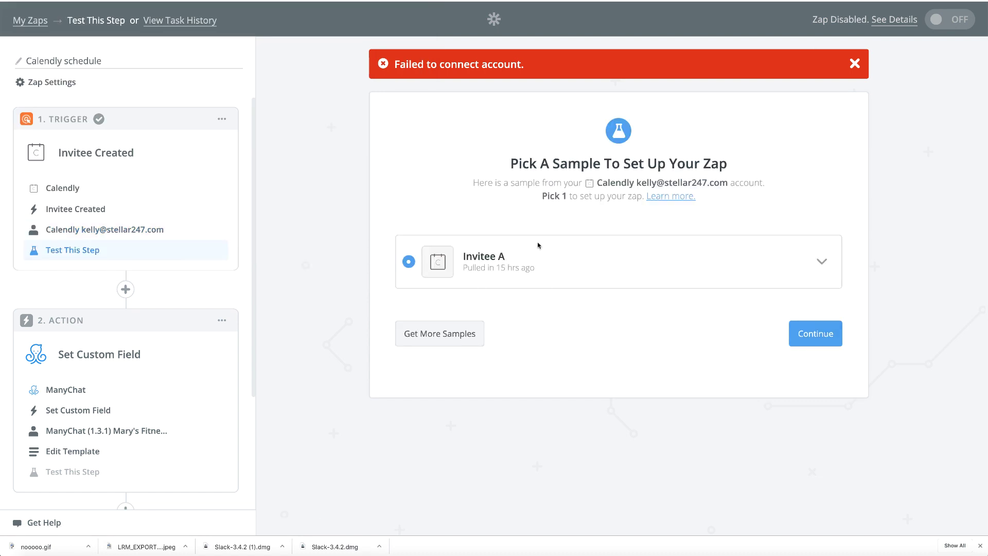
pyautogui.click(818, 338)
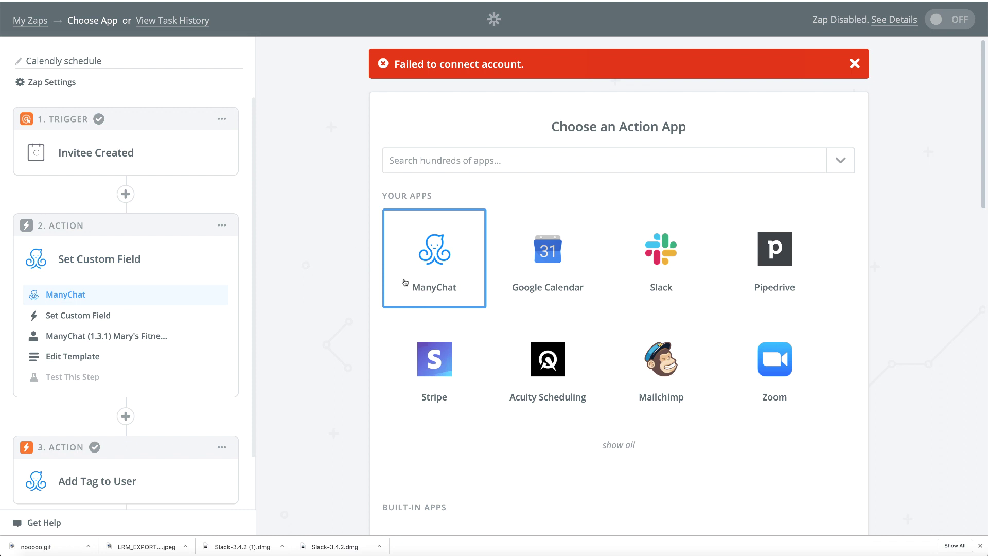
# Set the zap's second step to ManyChat's Set Custom Field action
pyautogui.click(429, 271)
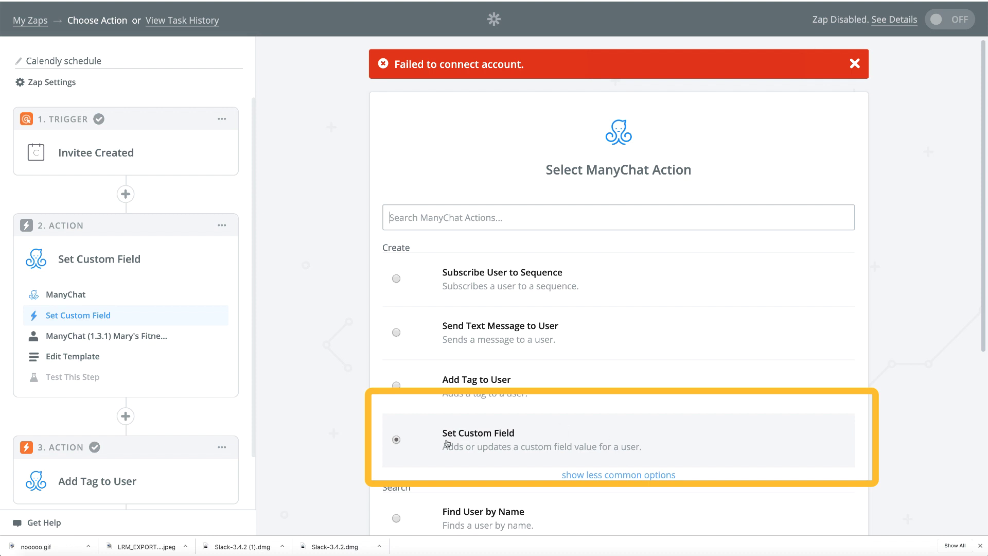
pyautogui.scroll(-2, 474, 443)
pyautogui.scroll(-5, 836, 468)
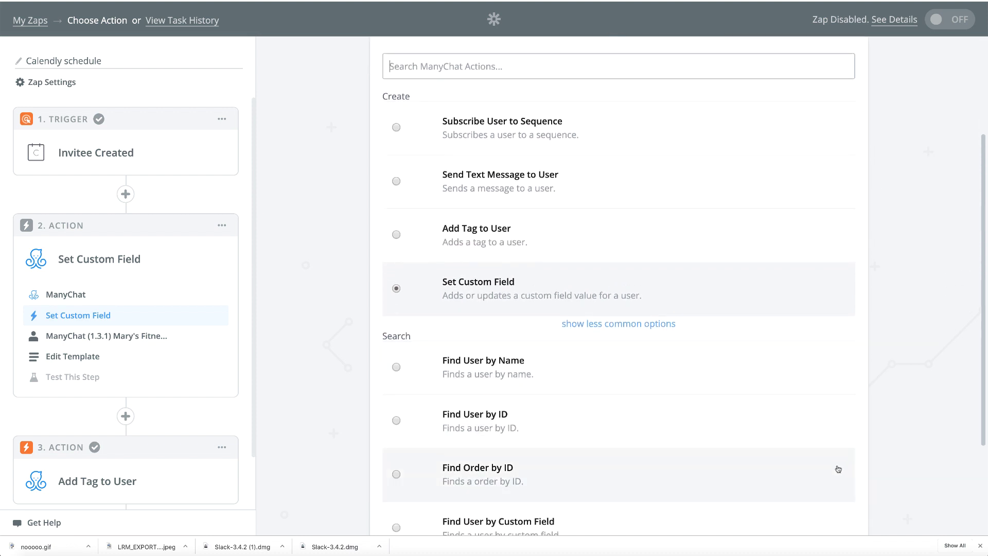
pyautogui.click(828, 455)
# Test the Mary's Fitness Coaching ManyChat account and use it for the Set Custom Field action
pyautogui.scroll(-10, 563, 315)
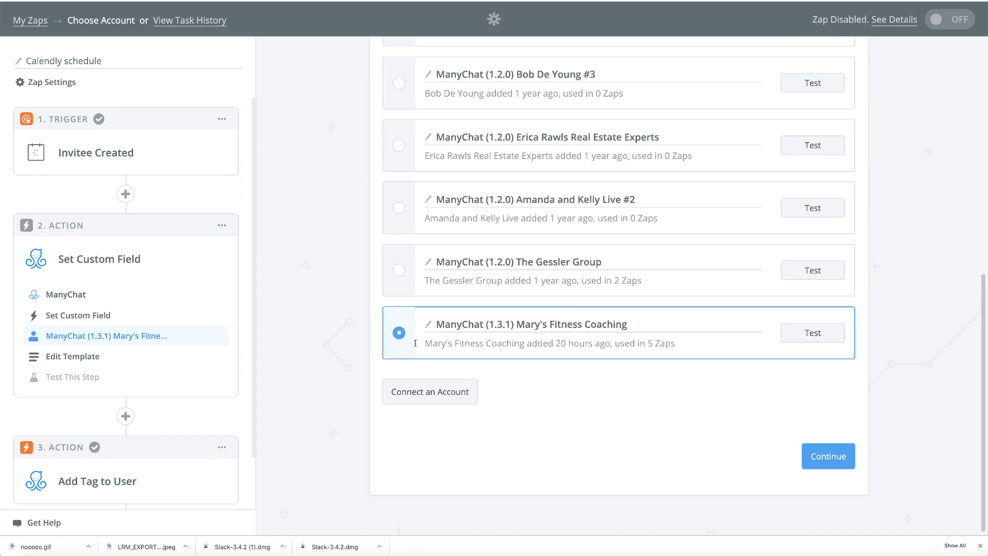
pyautogui.click(814, 335)
pyautogui.click(829, 456)
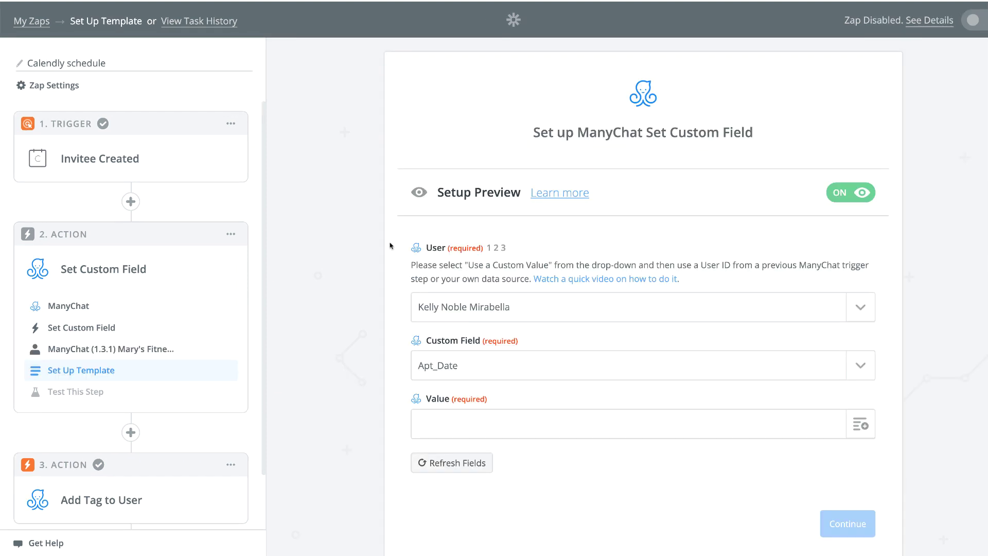
# Check the user choice in the action's template and set the custom field to Apt_Date
pyautogui.click(843, 305)
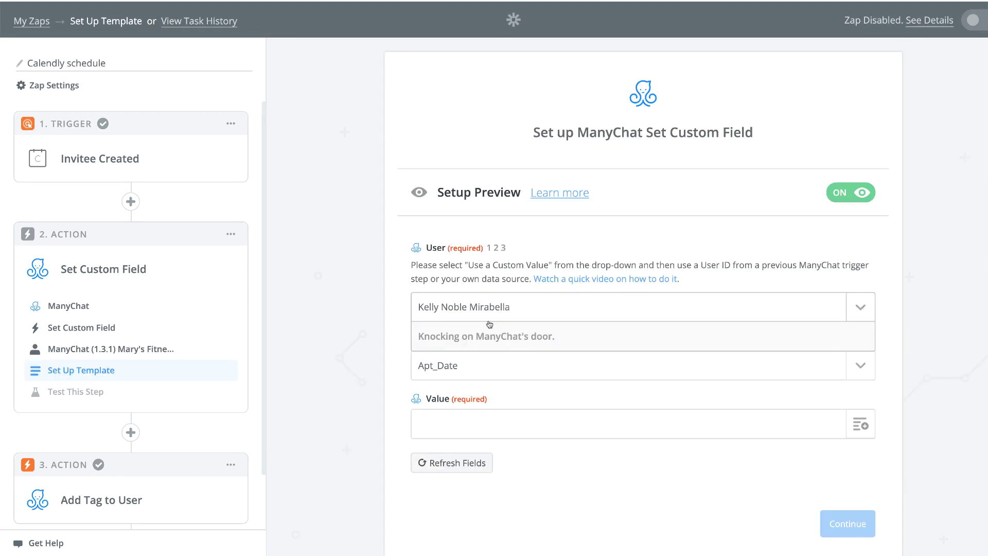
pyautogui.click(469, 345)
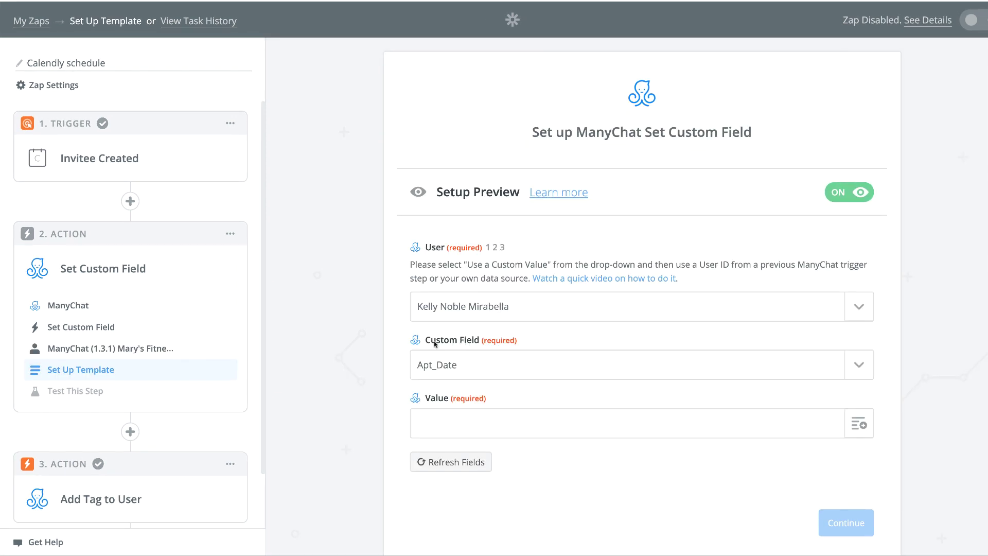
pyautogui.click(484, 365)
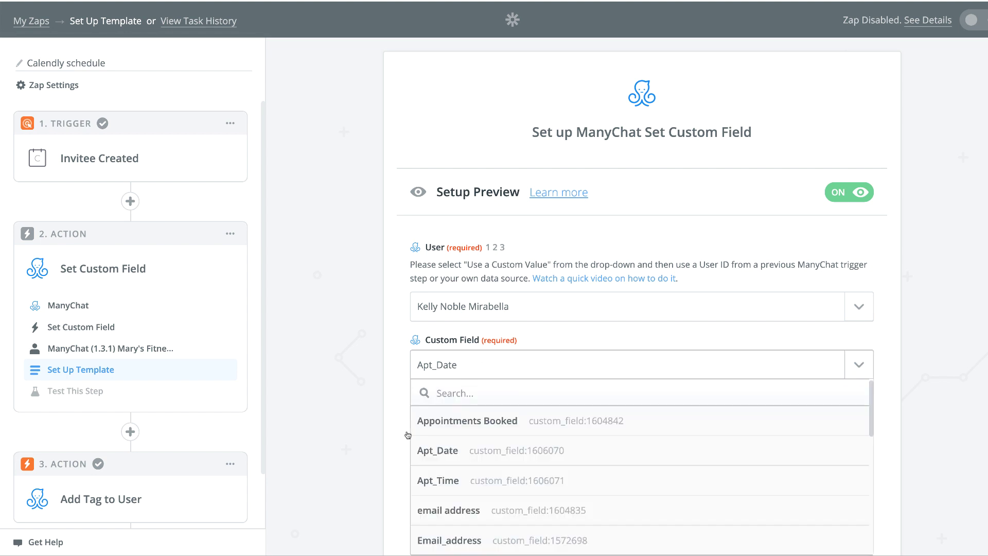
pyautogui.click(472, 451)
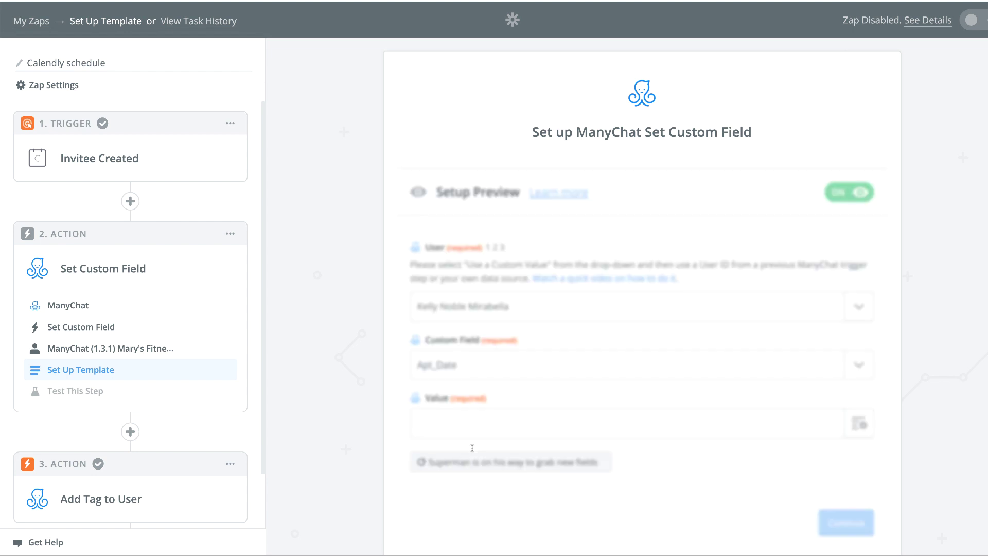
# Map the Apt_Date value to the trigger's Event Start Time Pretty field and proceed to the action's test
pyautogui.click(864, 428)
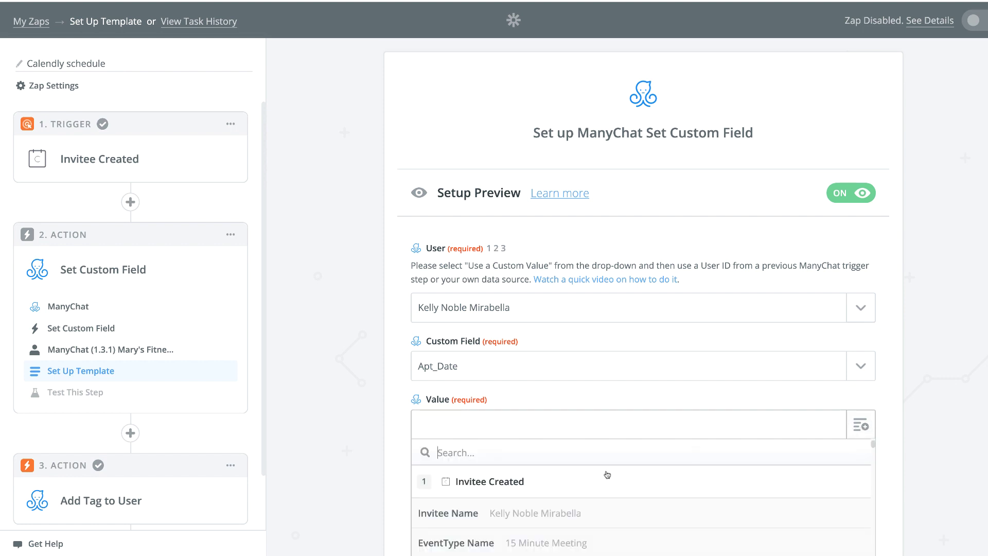
pyautogui.scroll(-5, 550, 502)
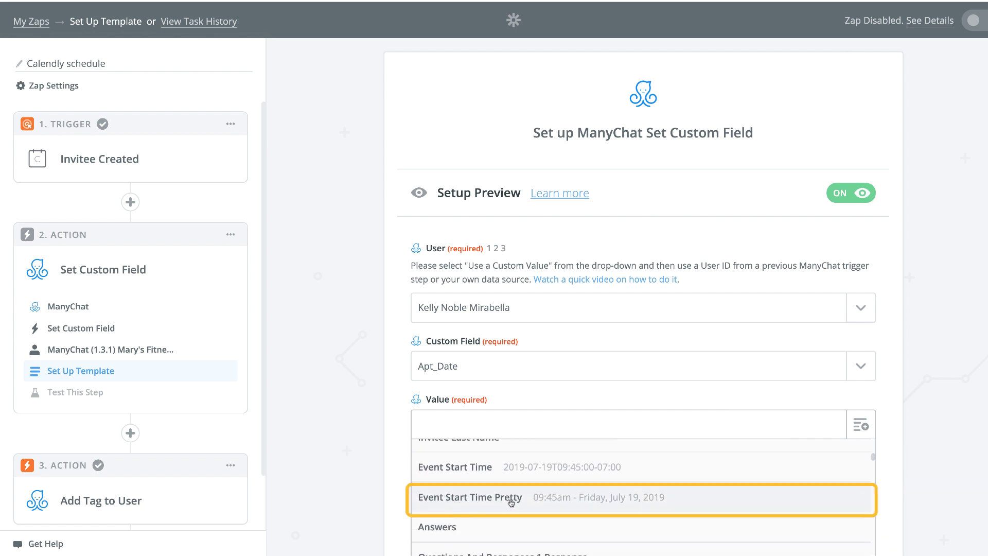
pyautogui.scroll(-1, 512, 504)
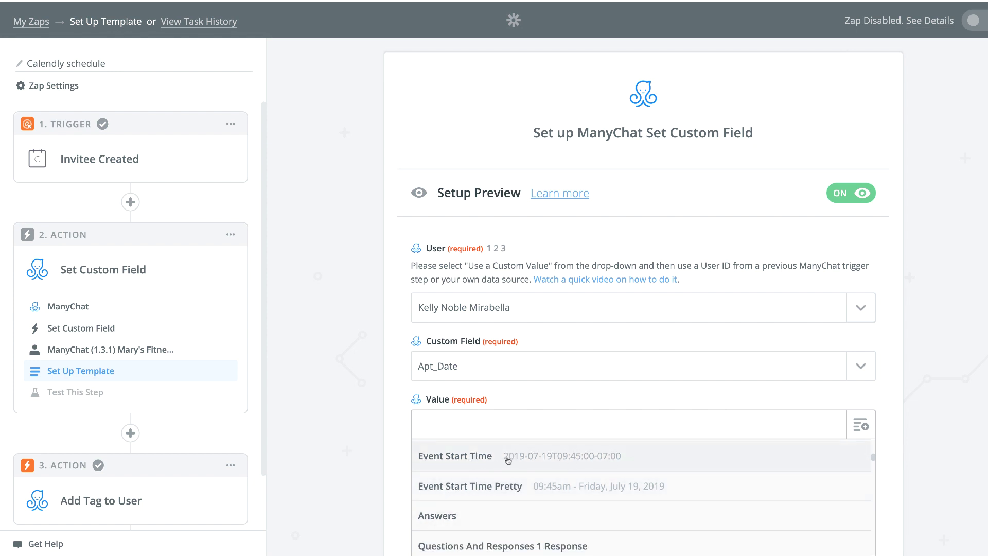
pyautogui.click(647, 491)
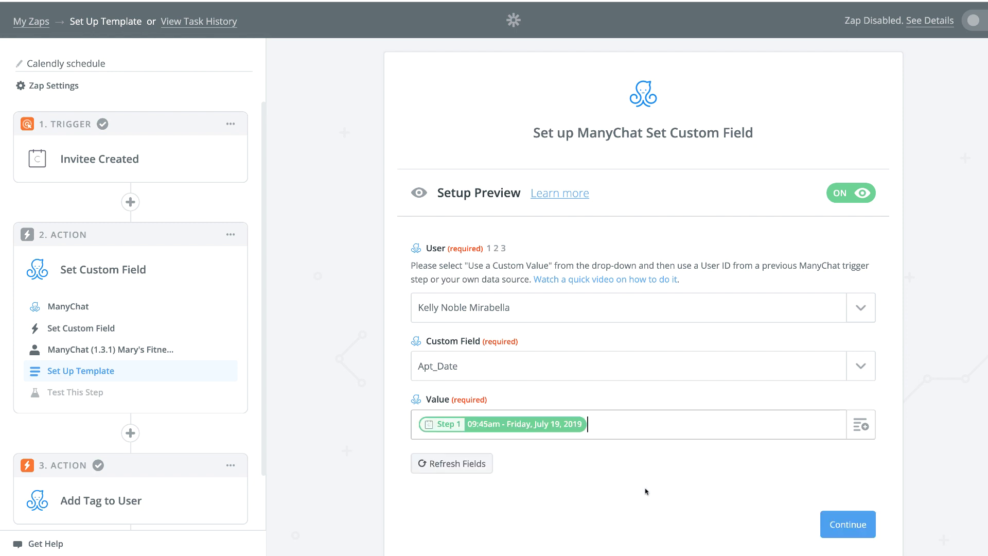
pyautogui.click(847, 525)
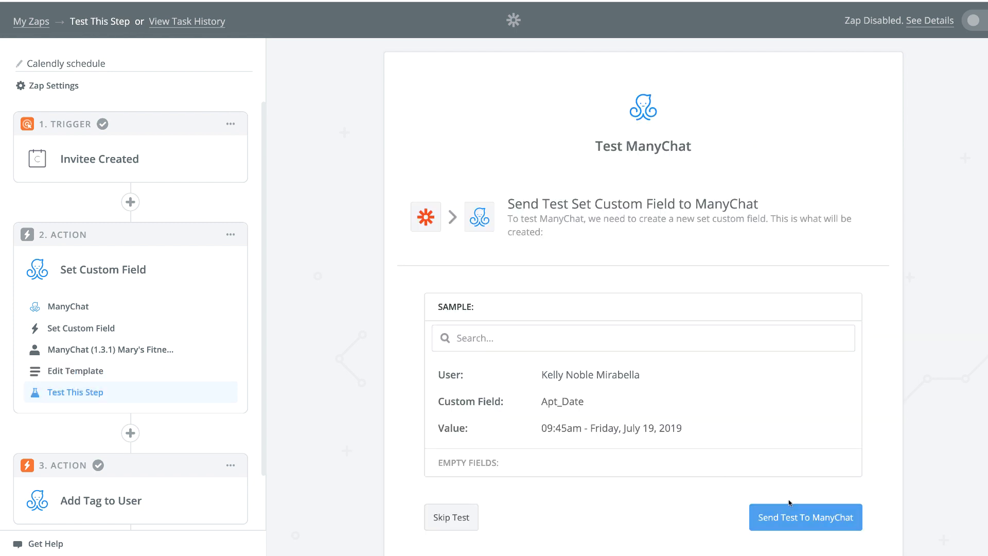
# Send the test custom field to ManyChat, review the returned sample, and finish the Set Custom Field action
pyautogui.scroll(-5, 621, 370)
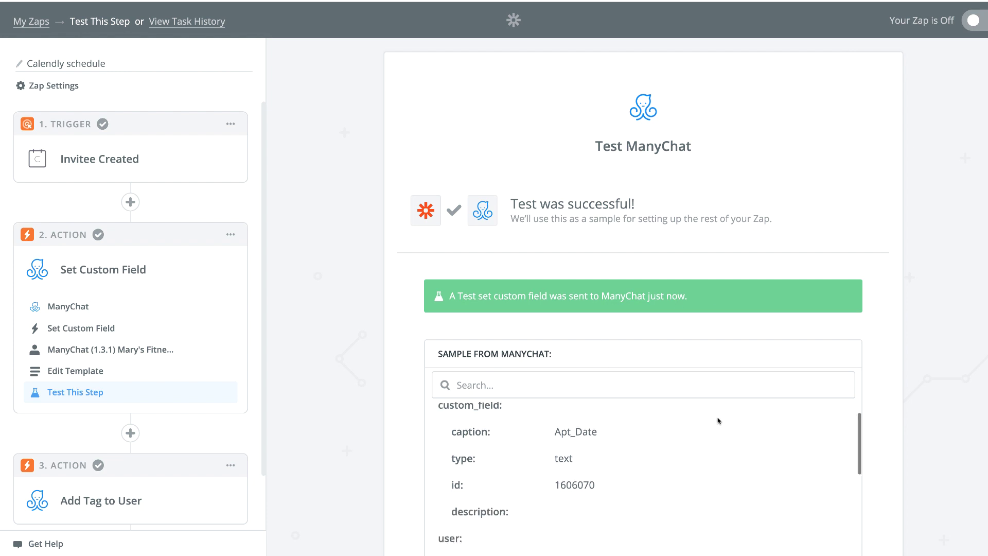
pyautogui.scroll(-2, 884, 512)
pyautogui.scroll(-3, 884, 505)
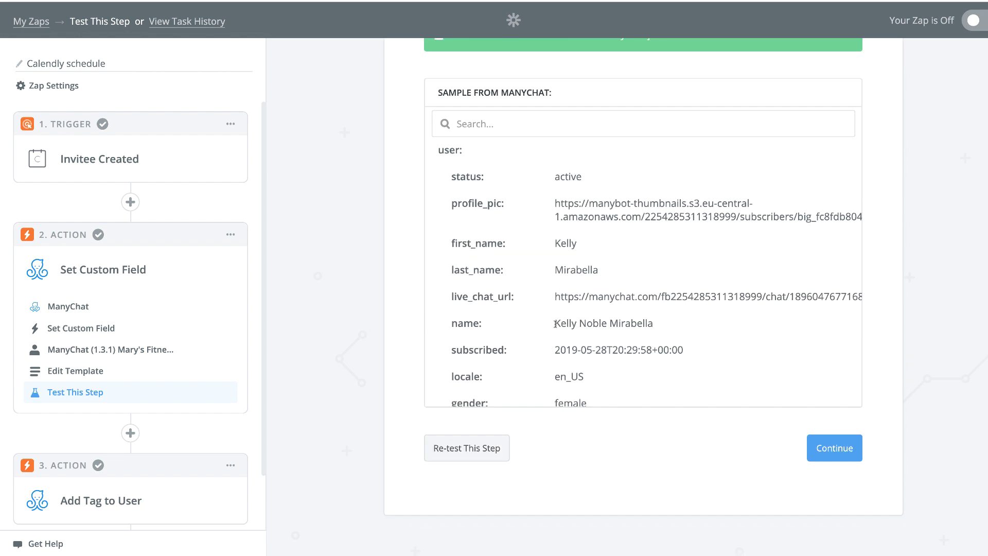
pyautogui.click(834, 448)
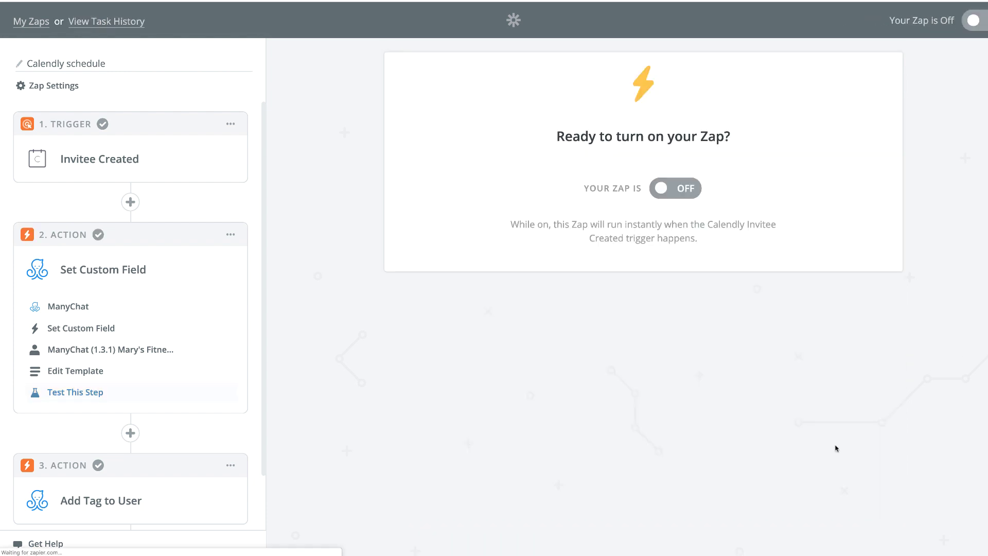
# Turn on the Calendly schedule Zap
pyautogui.click(687, 188)
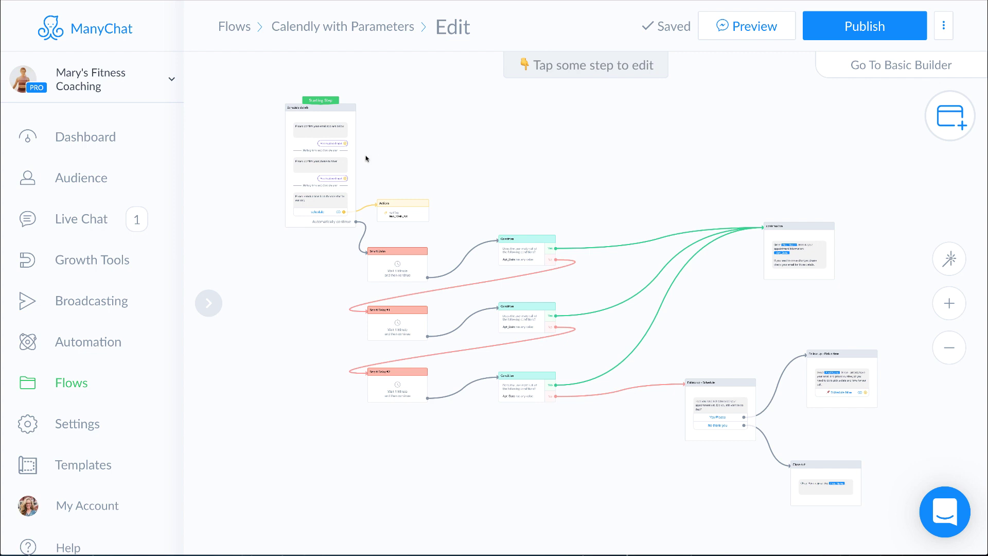
# In ManyChat's Calendly with Parameters flow, examine the tag action behind the schedule button and the first Smart Delay
pyautogui.scroll(4, 377, 170)
pyautogui.scroll(3, 502, 201)
pyautogui.click(410, 188)
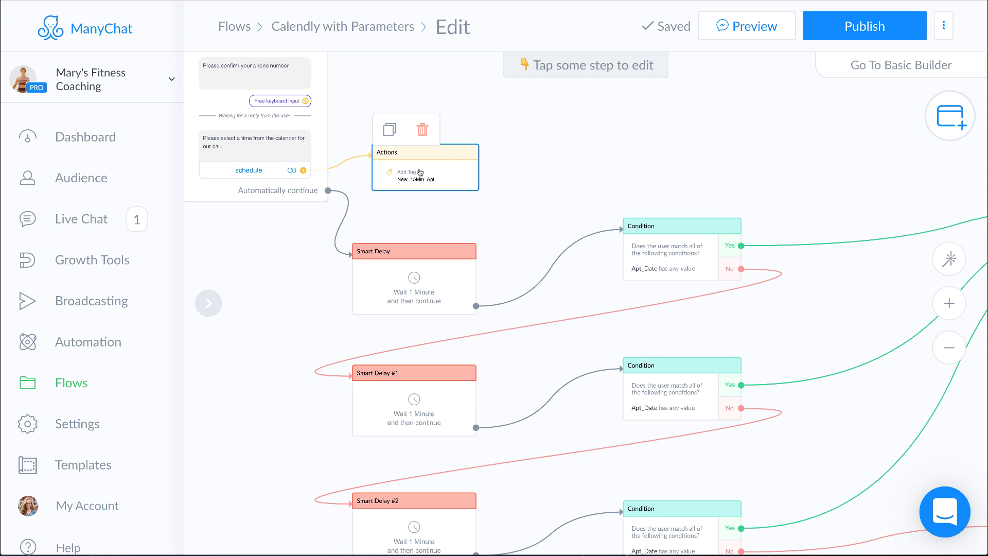
pyautogui.click(497, 223)
pyautogui.scroll(2, 496, 223)
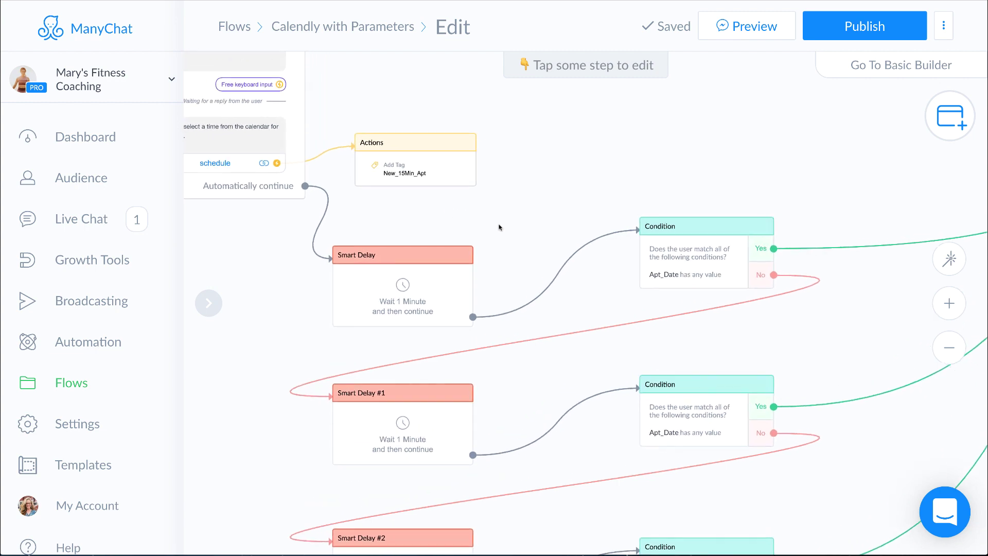
pyautogui.moveTo(525, 244); pyautogui.dragTo(529, 214)
pyautogui.click(430, 260)
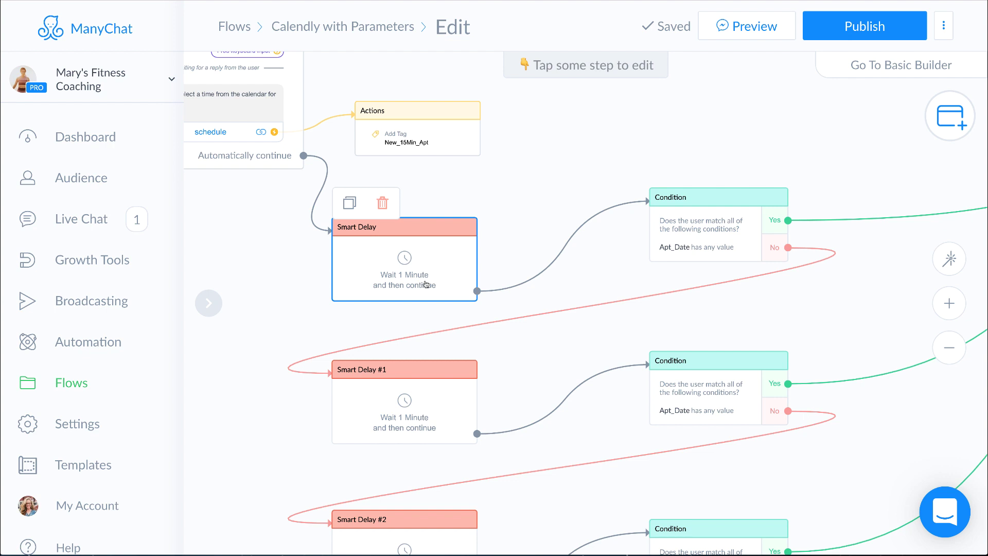
# Open the first Condition and review its Apt_Date rule and the targets of its Yes and No branches
pyautogui.click(705, 236)
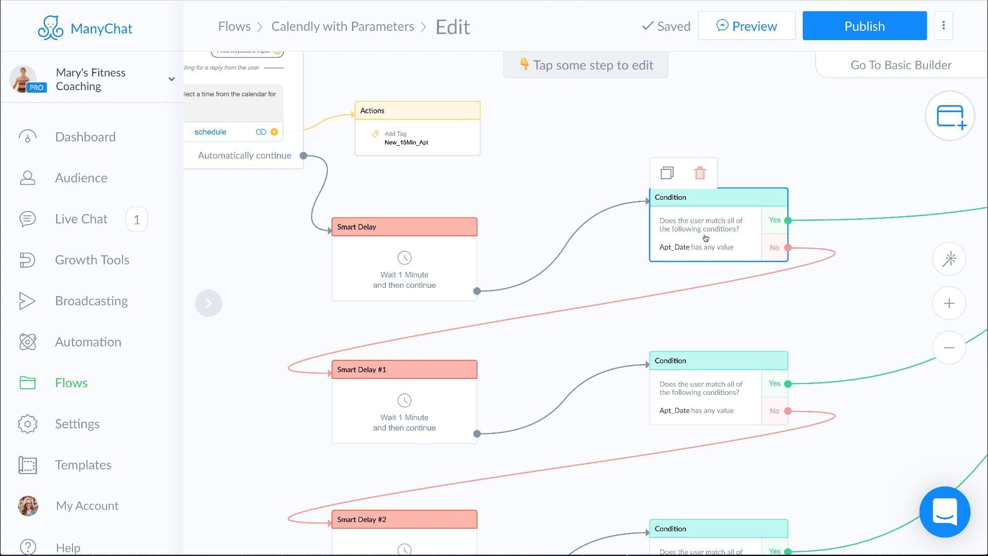
pyautogui.click(706, 230)
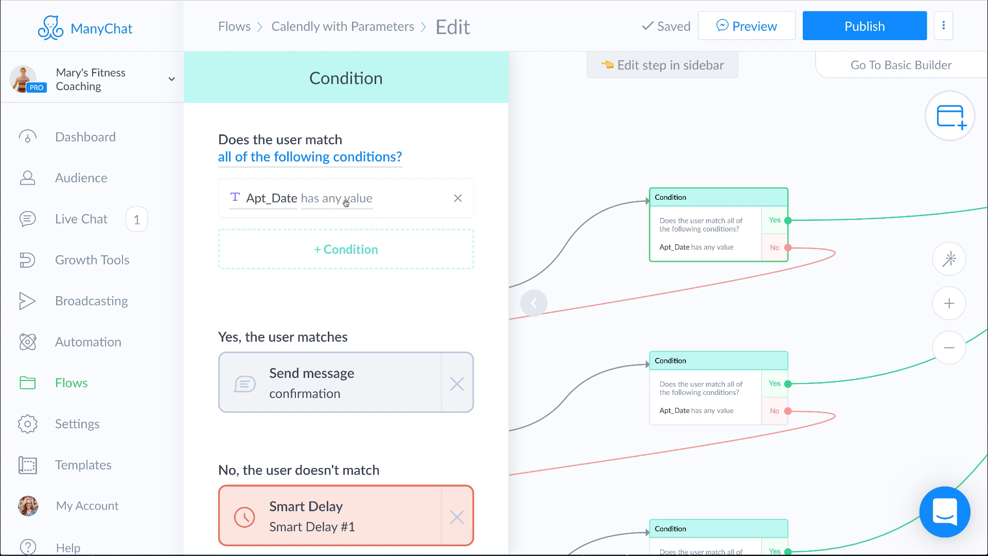
pyautogui.scroll(-5, 564, 339)
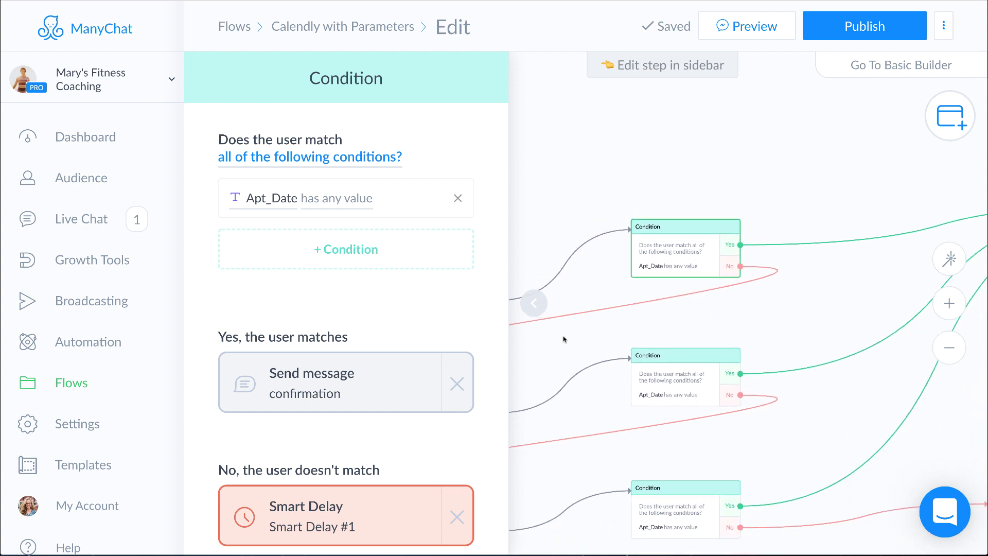
# Close the Condition's settings and examine the confirmation message that the Yes branches lead to
pyautogui.moveTo(829, 279); pyautogui.dragTo(479, 313)
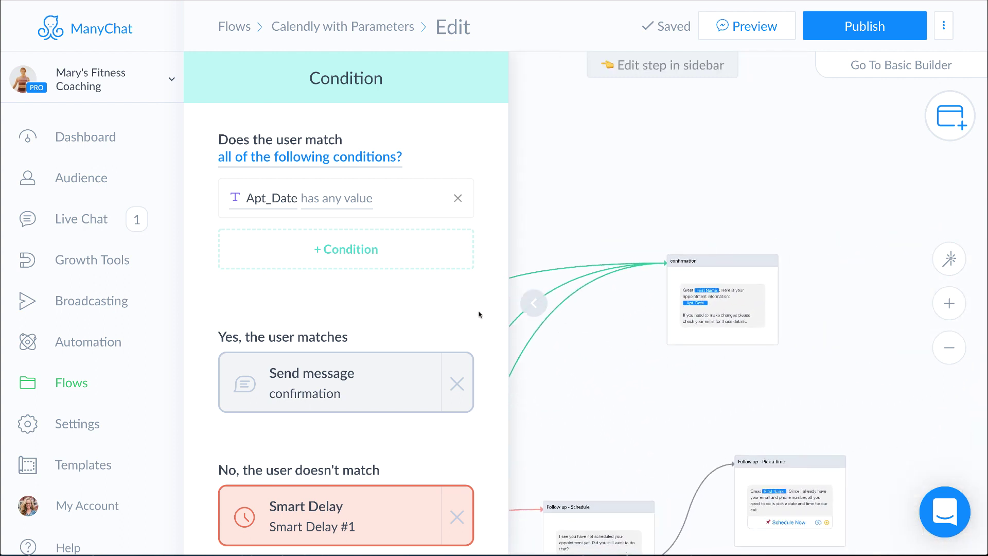
pyautogui.click(626, 350)
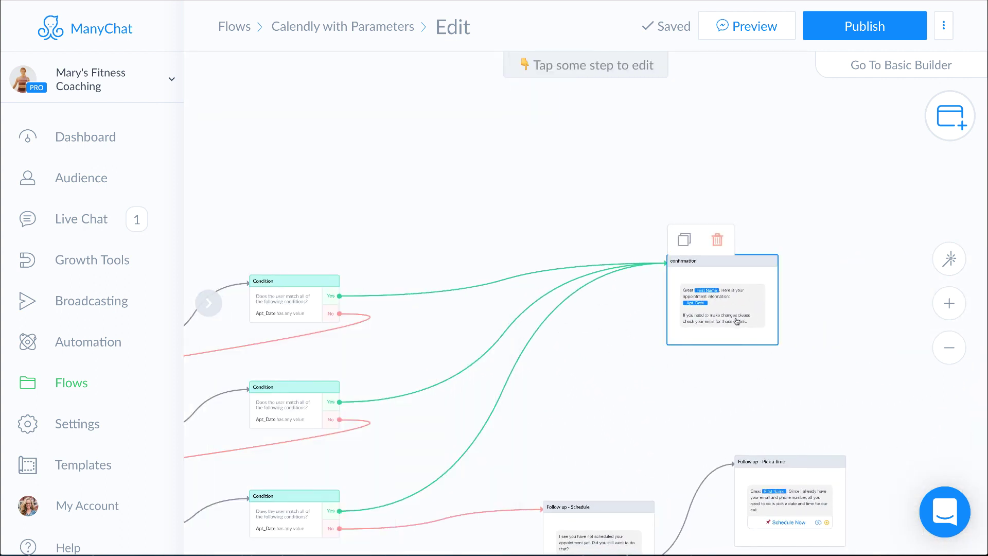
pyautogui.scroll(3, 737, 322)
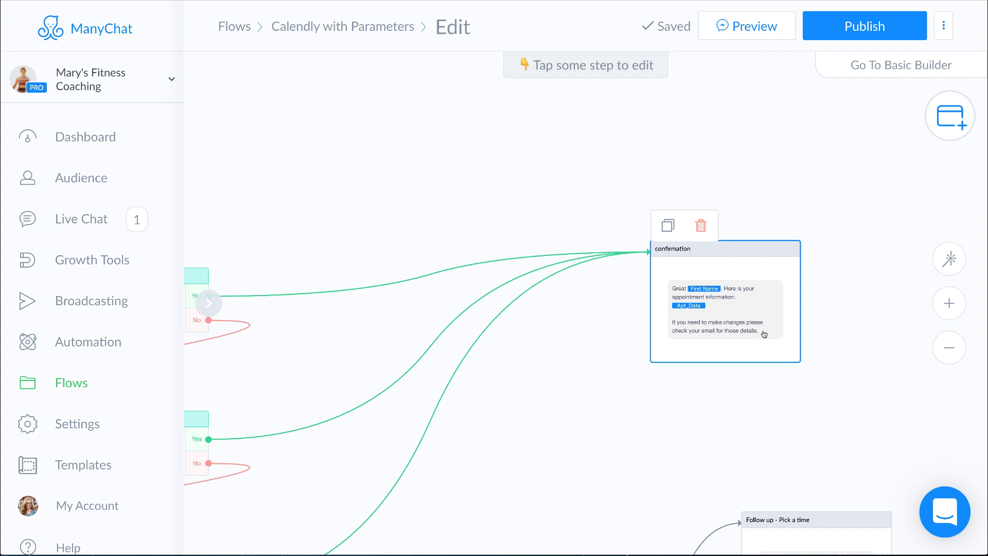
pyautogui.scroll(-3, 764, 334)
# Trace the first Condition's No branch to Smart Delay #1 and review its delay settings and connection
pyautogui.moveTo(634, 367); pyautogui.dragTo(873, 310)
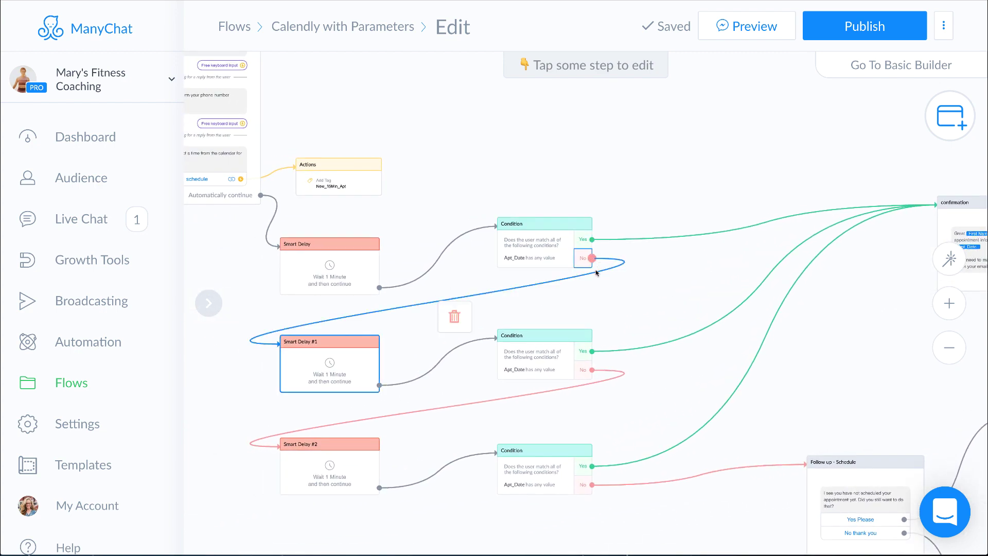
pyautogui.scroll(-1, 318, 347)
pyautogui.moveTo(317, 352)
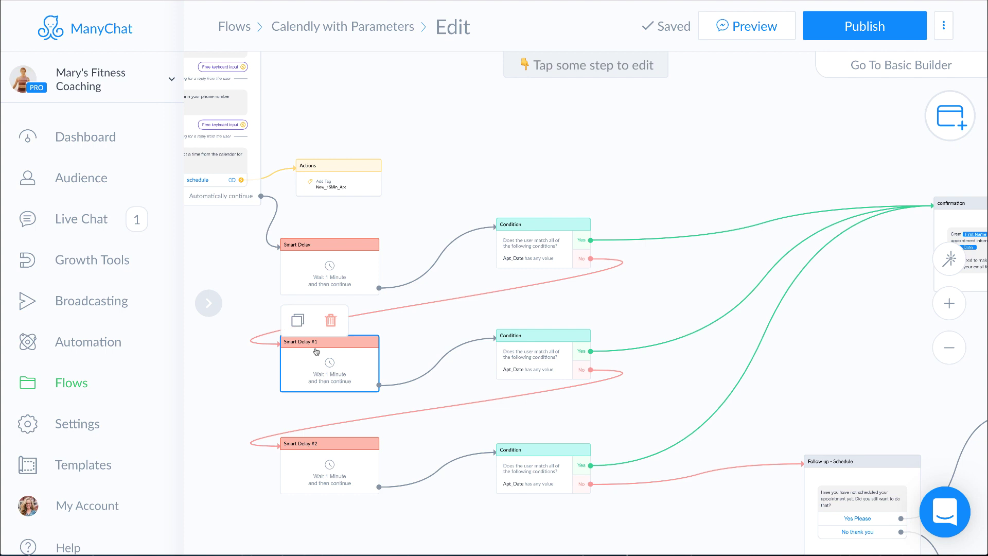
pyautogui.click(320, 368)
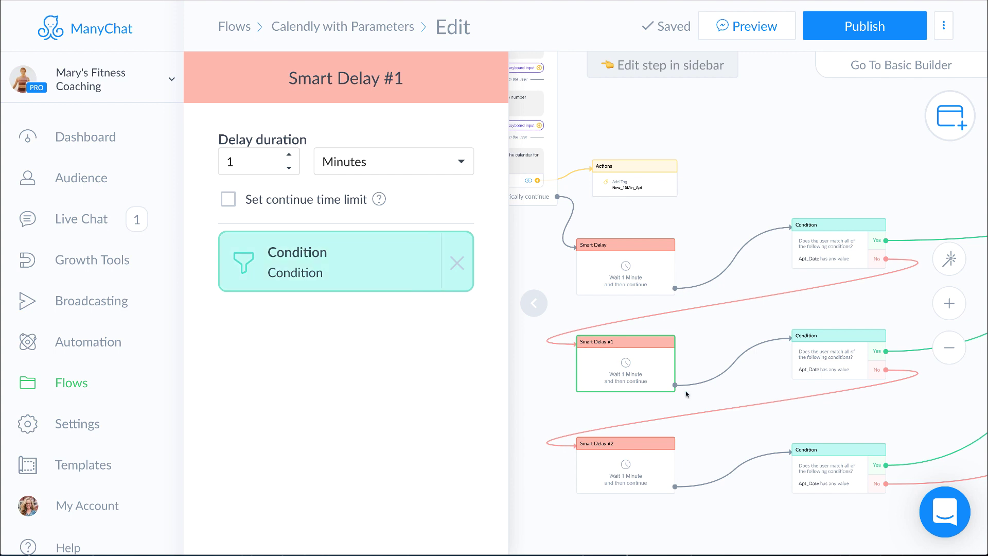
pyautogui.click(708, 385)
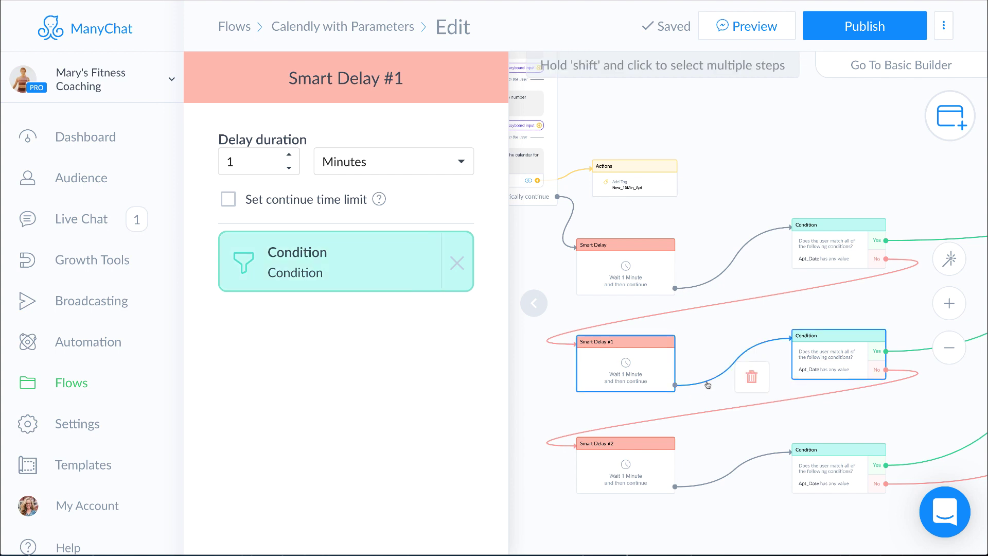
pyautogui.click(777, 389)
pyautogui.moveTo(777, 389); pyautogui.dragTo(717, 353)
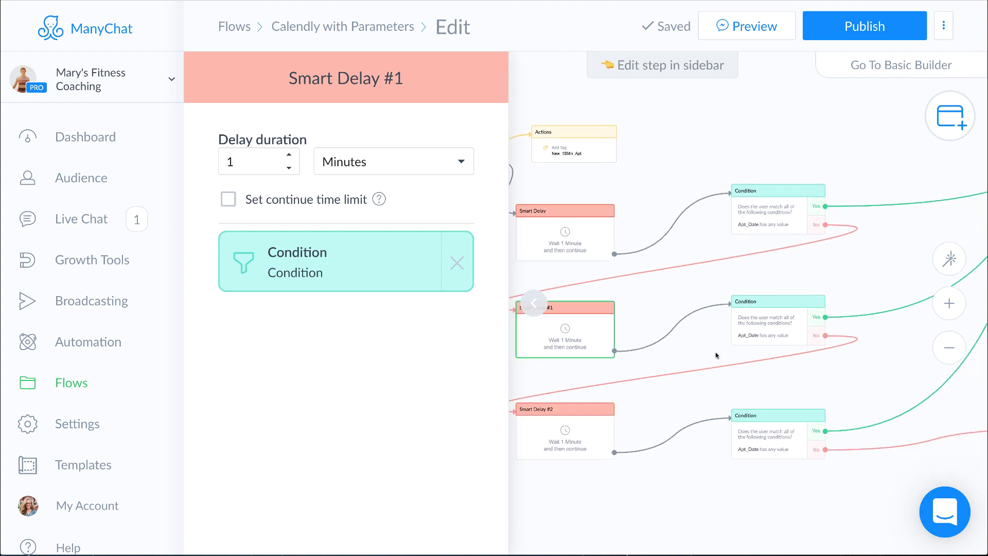
# Open the second Condition, review its rule, and trace its No branch through Smart Delay #2 to the third Condition
pyautogui.click(751, 328)
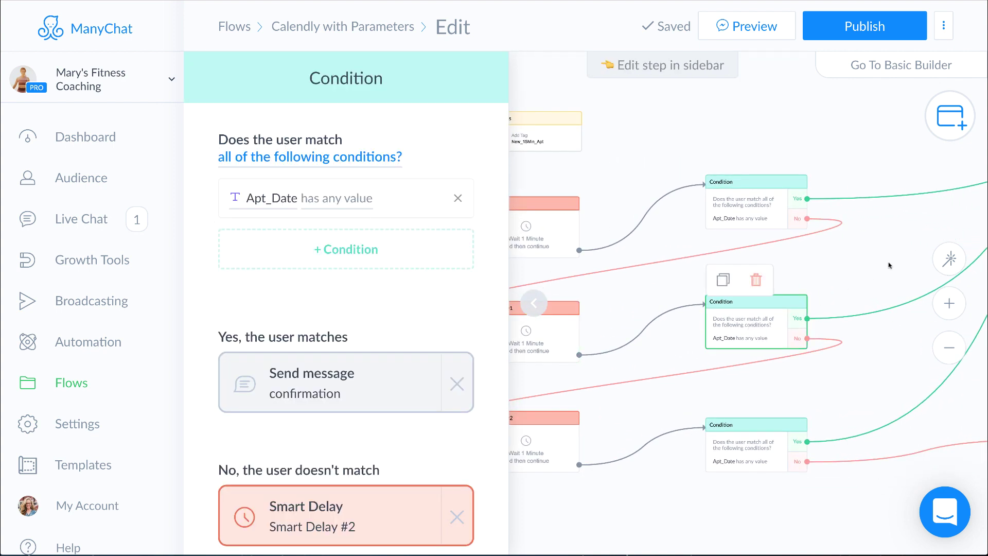
pyautogui.scroll(-3, 801, 233)
pyautogui.scroll(-3, 793, 258)
pyautogui.hscroll(-5, 706, 319)
pyautogui.moveTo(597, 332)
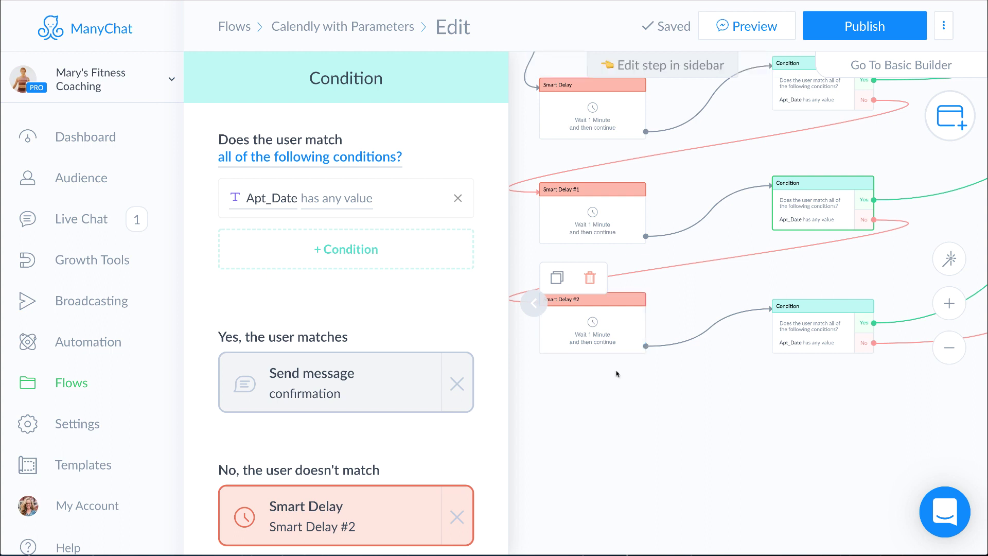
pyautogui.scroll(-2, 616, 372)
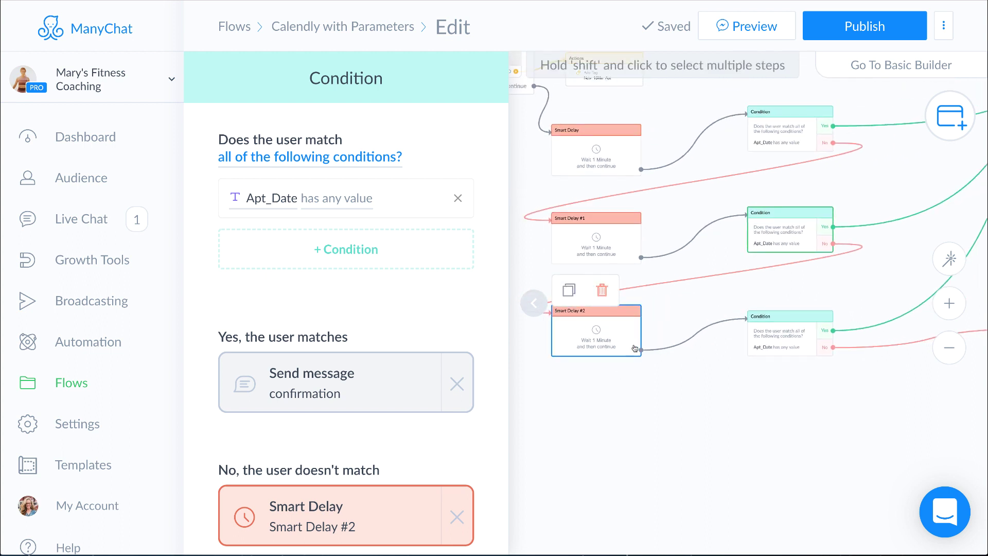
pyautogui.hscroll(1, 766, 422)
pyautogui.hscroll(5, 766, 423)
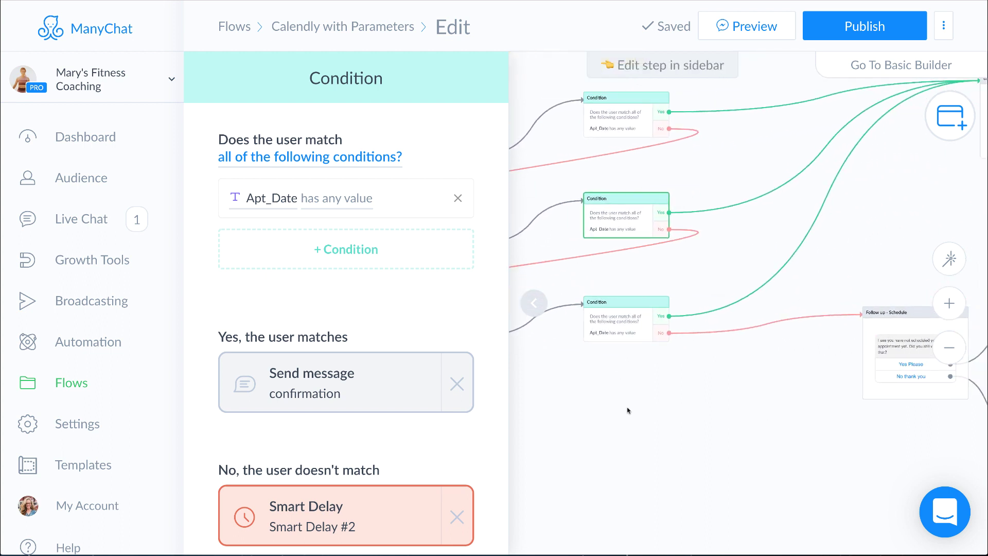
# Examine the Follow up - Schedule message after the third Condition and its Yes Please and No thank you branches
pyautogui.hscroll(3, 766, 401)
pyautogui.hscroll(4, 647, 383)
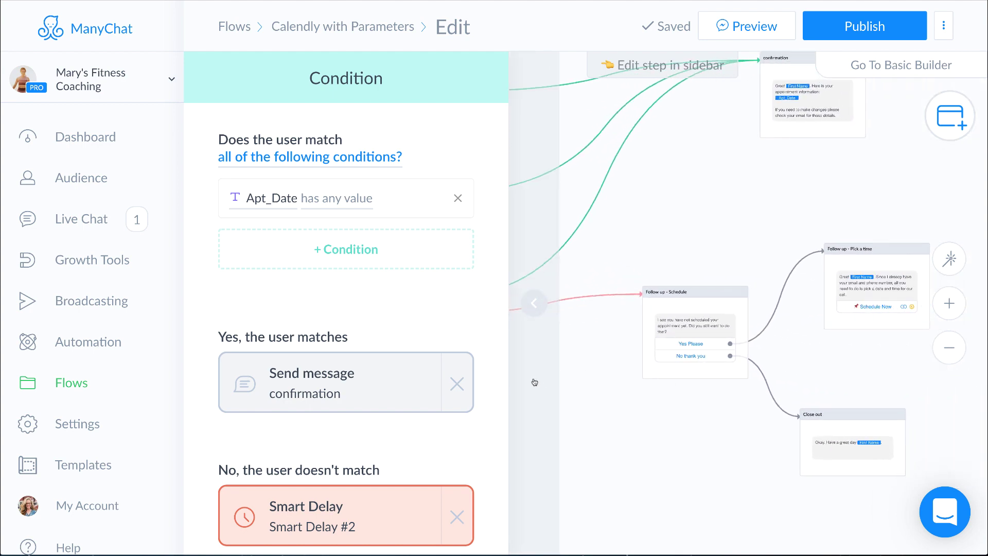
pyautogui.click(684, 330)
pyautogui.hscroll(2, 633, 446)
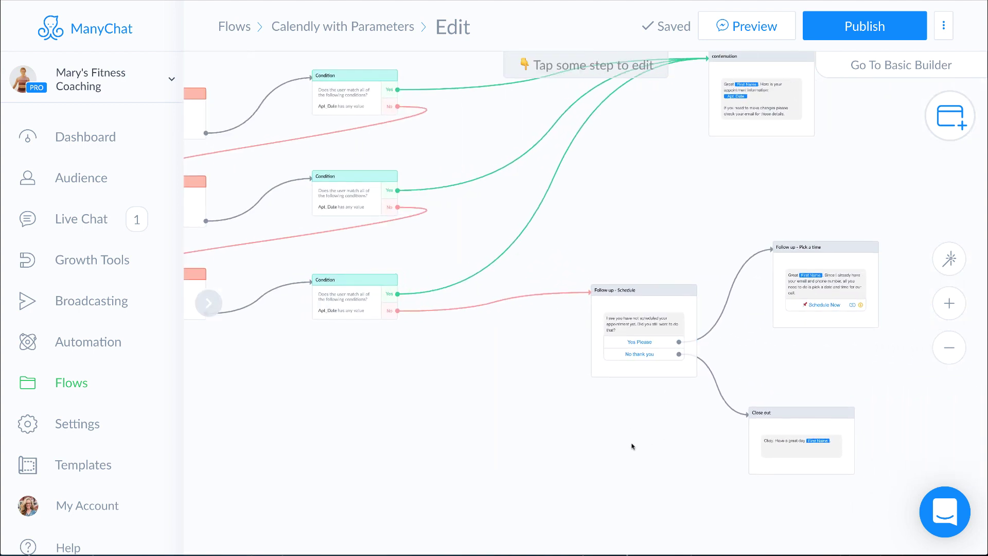
pyautogui.hscroll(4, 560, 435)
pyautogui.scroll(3, 562, 433)
pyautogui.moveTo(514, 277)
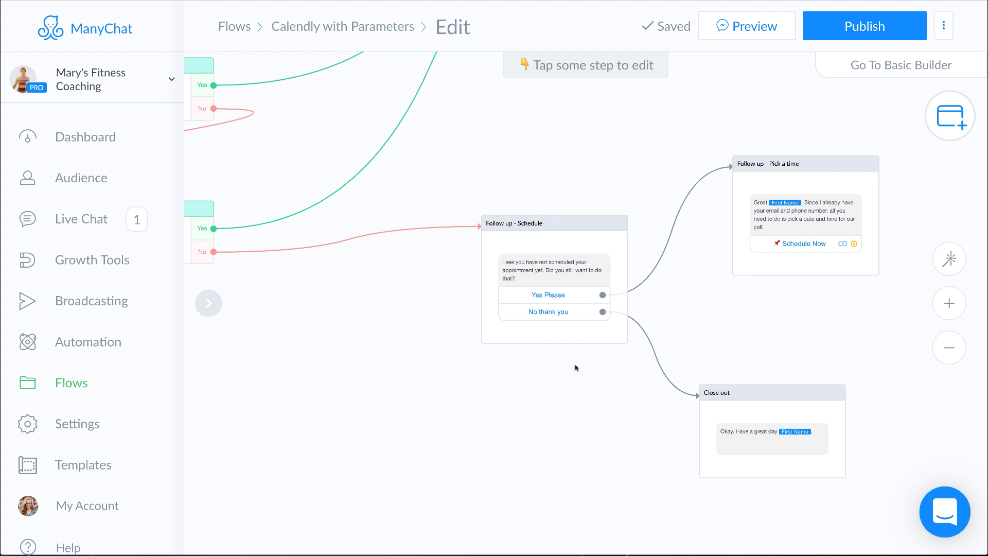
pyautogui.hscroll(1, 699, 342)
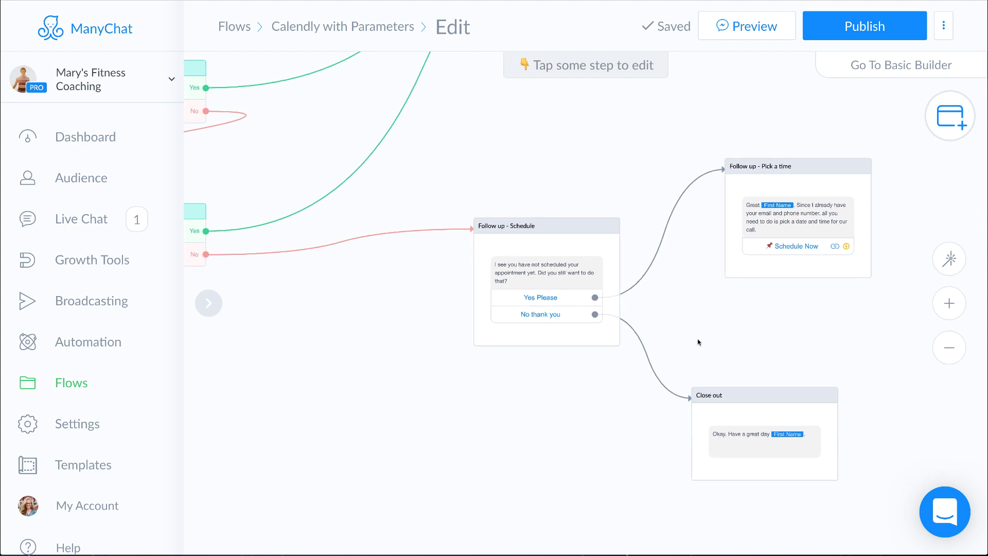
# Review the Calendly website address on the Schedule Now button of the Follow up - Pick a time message, leaving it unedited
pyautogui.hscroll(3, 684, 324)
pyautogui.scroll(3, 659, 284)
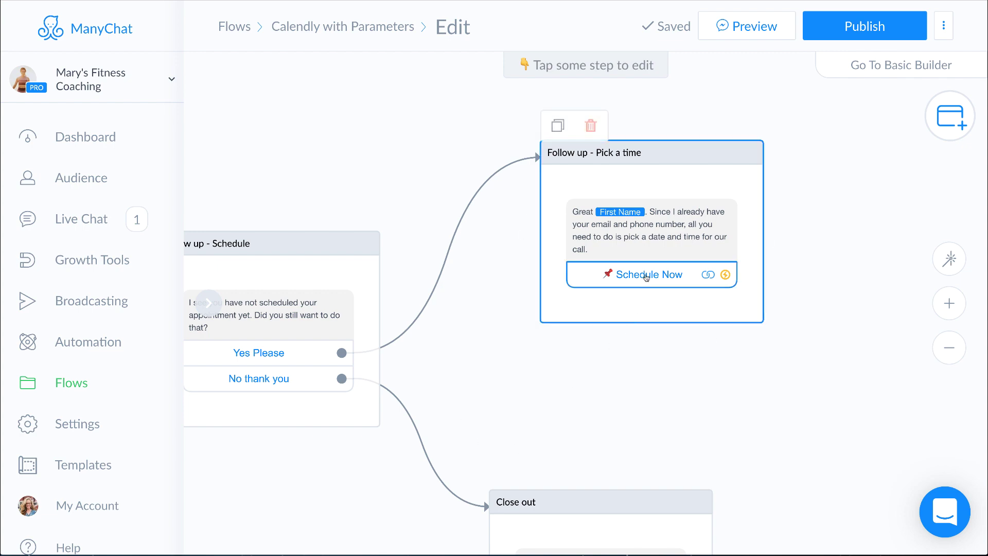
pyautogui.click(646, 275)
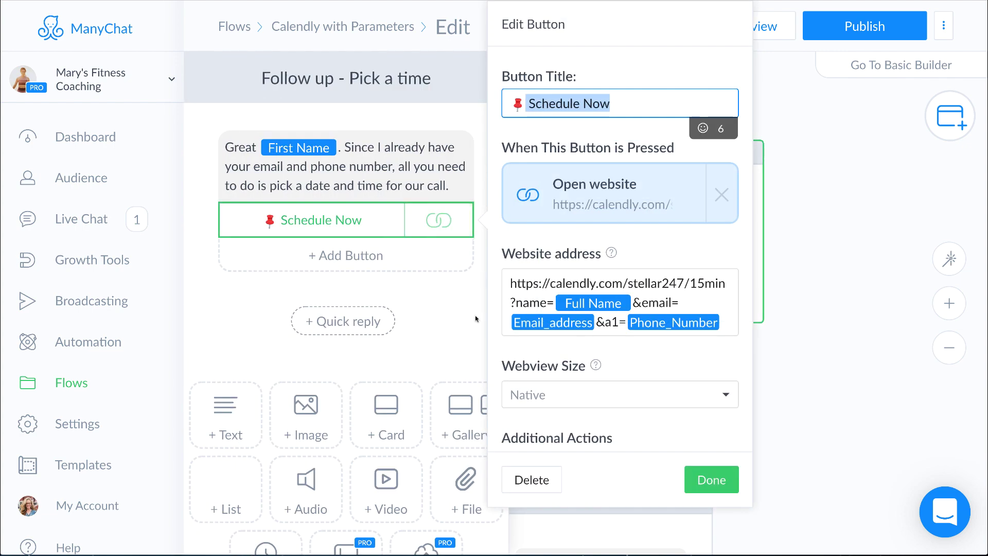
pyautogui.click(787, 344)
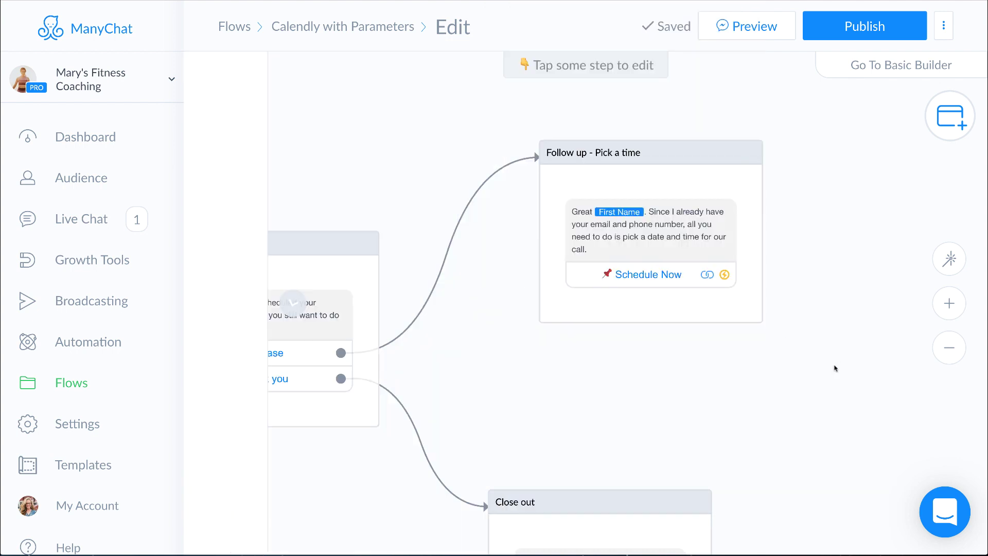
# Examine the Close out message that the No thank you reply leads to
pyautogui.moveTo(717, 397); pyautogui.dragTo(748, 277)
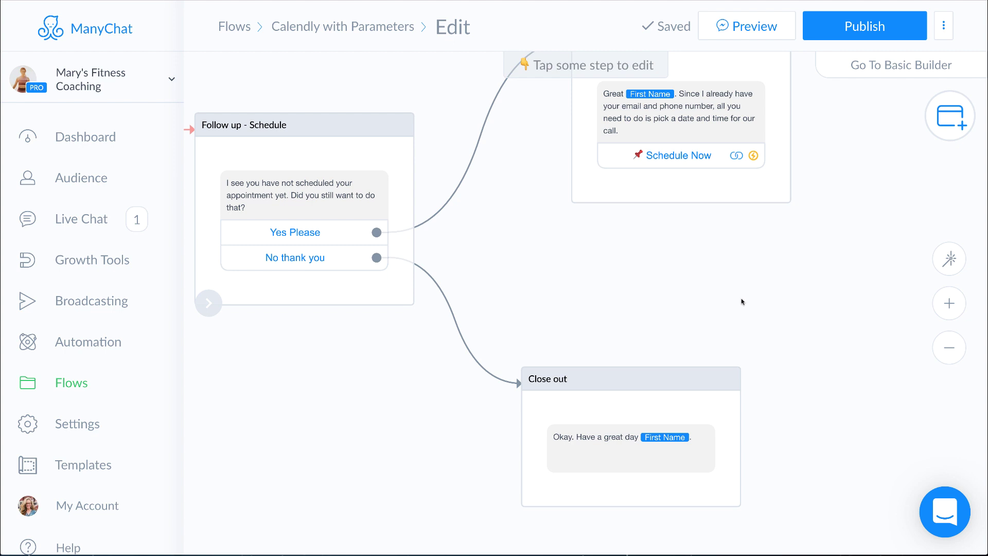
pyautogui.moveTo(743, 301); pyautogui.dragTo(710, 246)
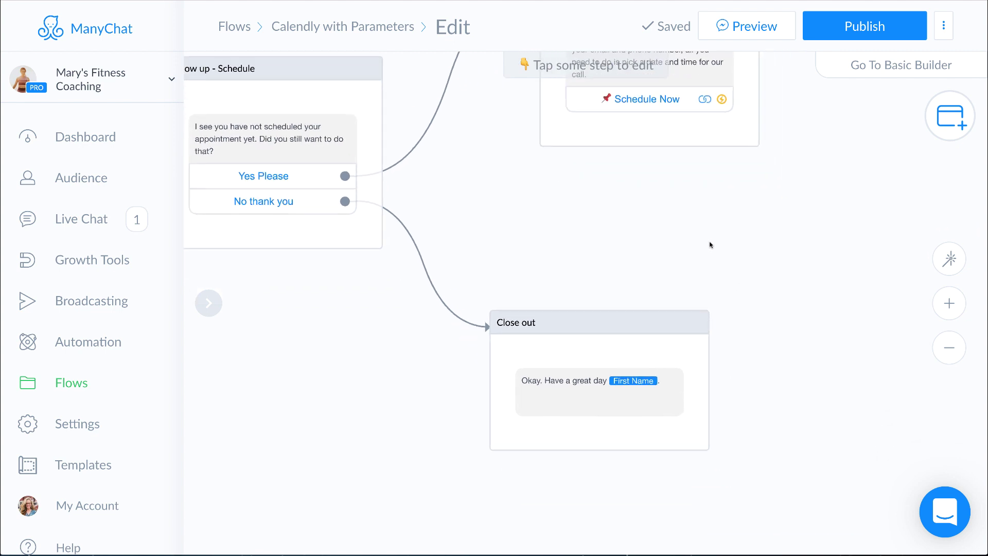
pyautogui.click(498, 340)
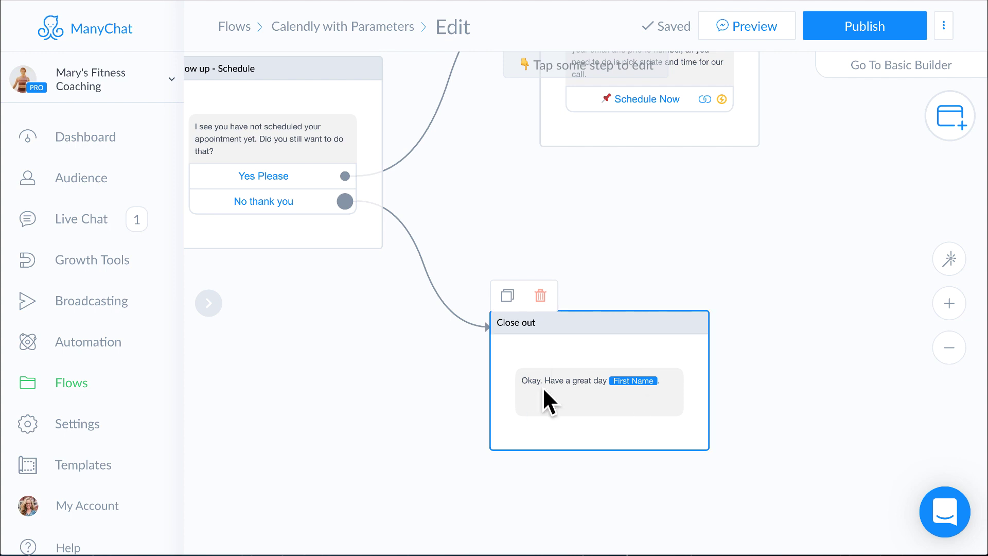
pyautogui.scroll(-3, 585, 389)
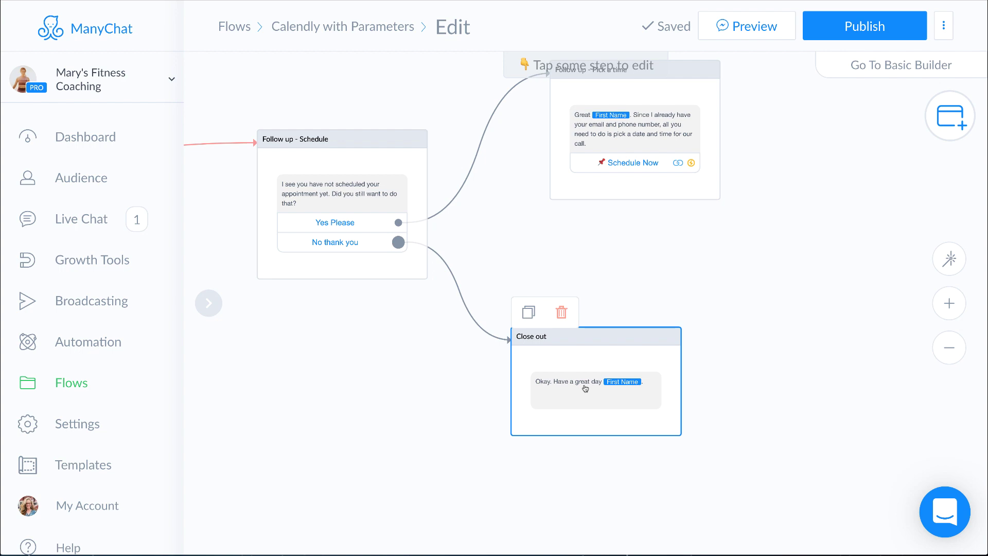
pyautogui.click(717, 294)
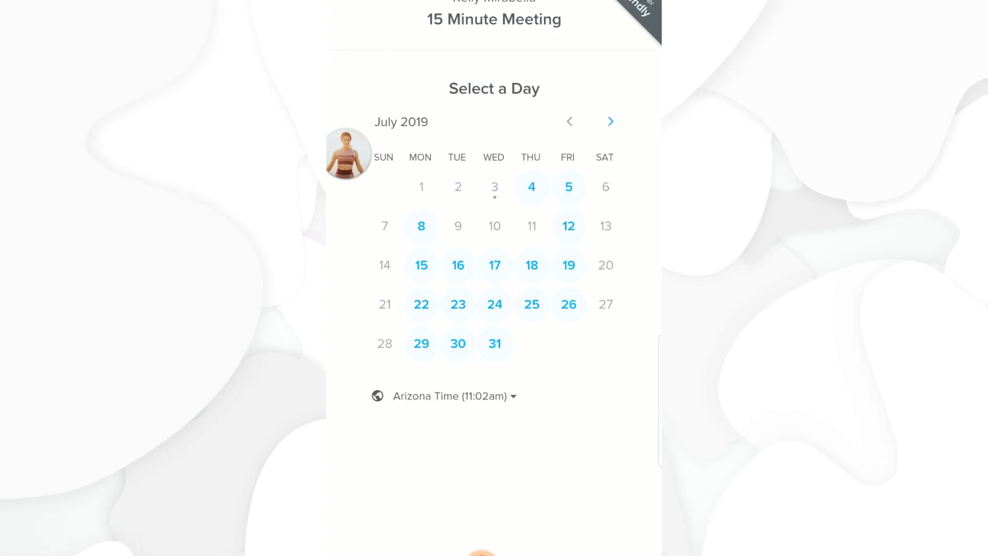
# On the Calendly booking page, schedule the 15 Minute Meeting for Monday, July 8, 2019 at 9:00am using the prefilled contact details
pyautogui.click(421, 226)
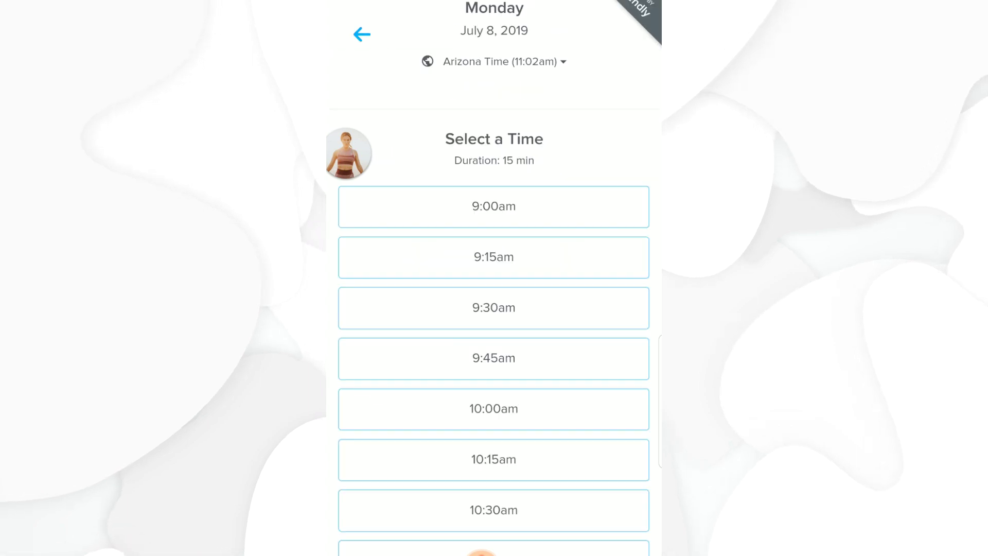
pyautogui.click(494, 206)
pyautogui.click(574, 206)
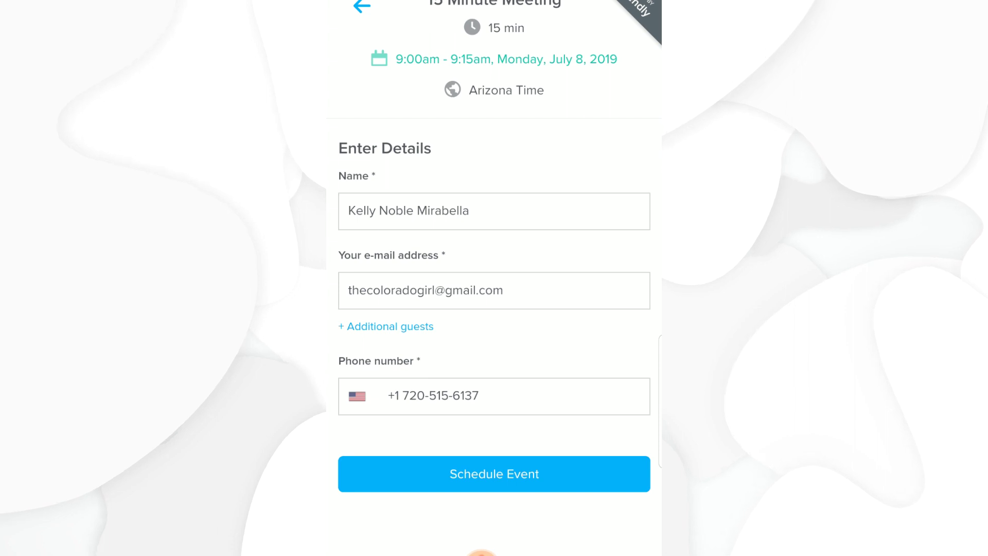
pyautogui.click(494, 474)
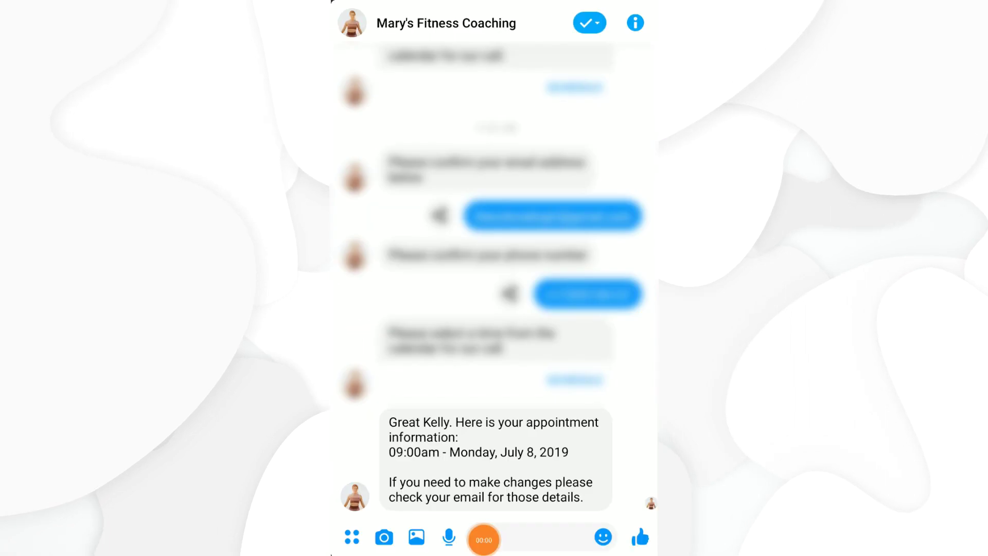